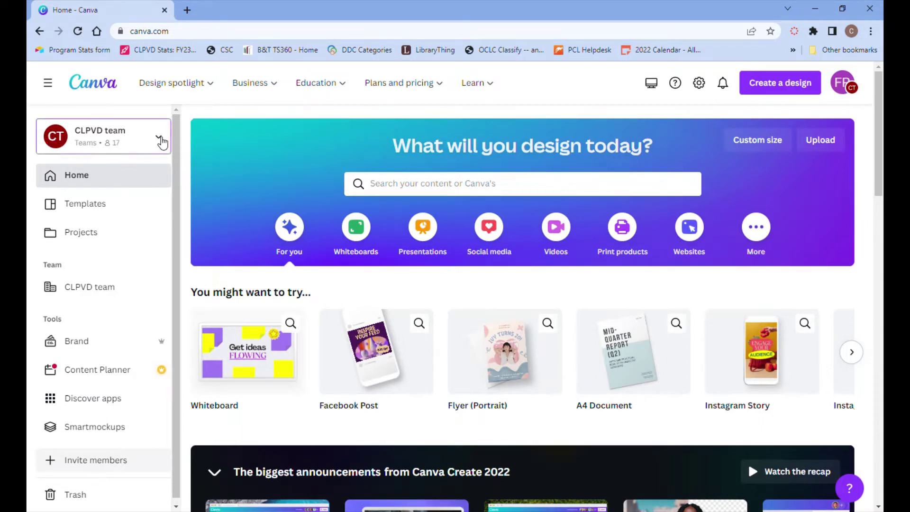
# Switch to the personal workspace, then back to the CLPVD team workspace
pyautogui.click(159, 139)
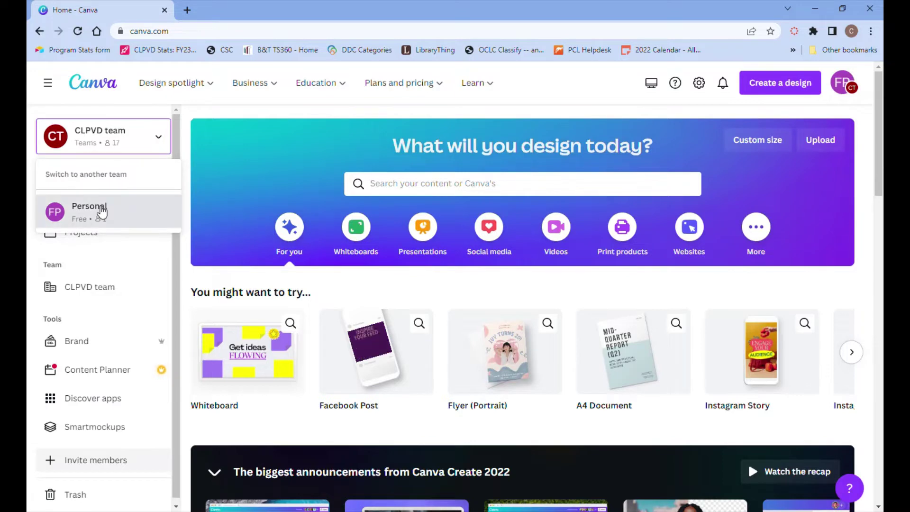
pyautogui.click(101, 212)
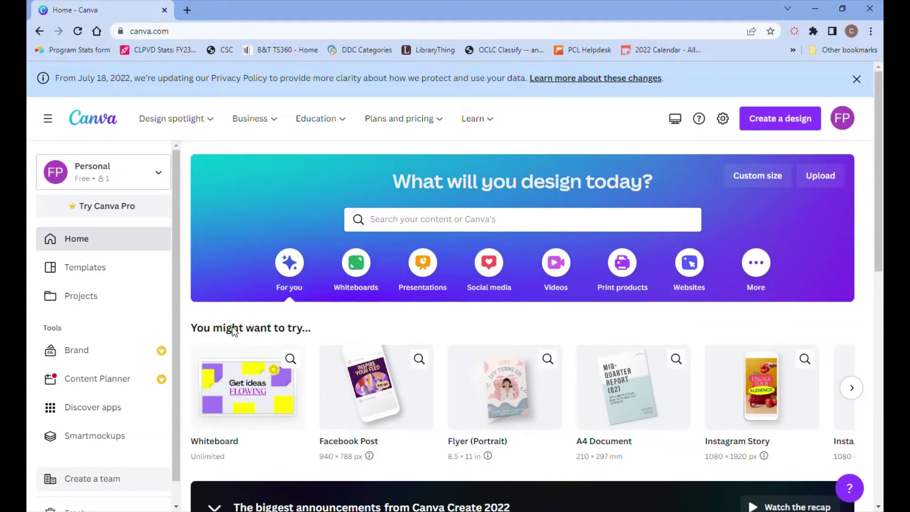
pyautogui.scroll(-3, 265, 317)
pyautogui.scroll(3, 271, 314)
pyautogui.click(153, 171)
pyautogui.click(100, 245)
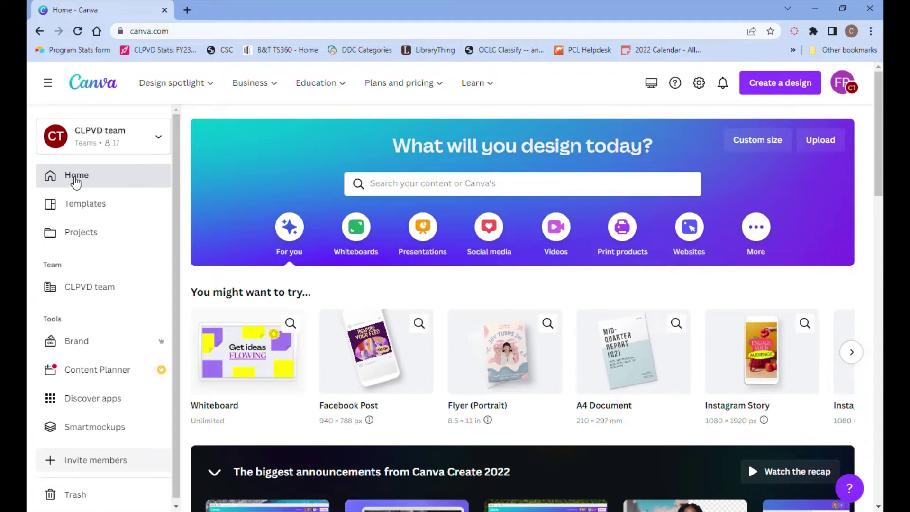
# In the team's Projects, filter to Your projects, then back to Shared with you
pyautogui.click(87, 241)
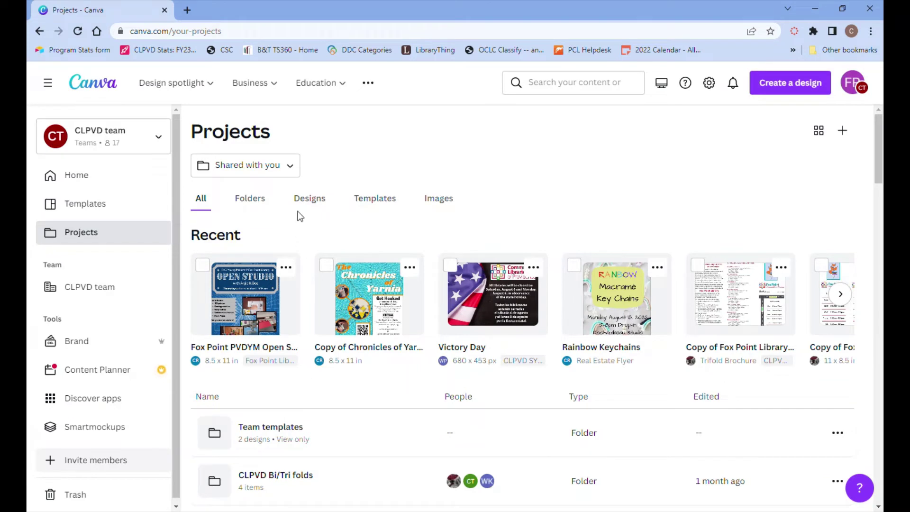
pyautogui.click(293, 168)
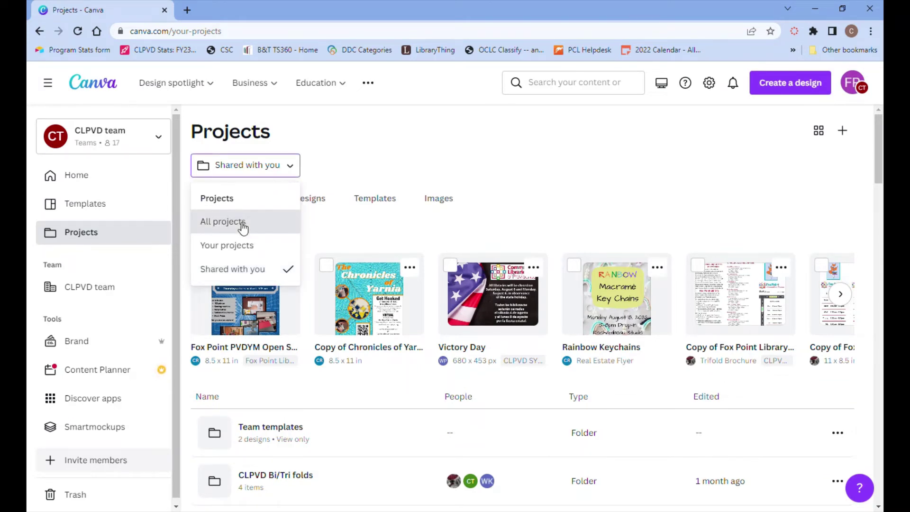
pyautogui.click(239, 246)
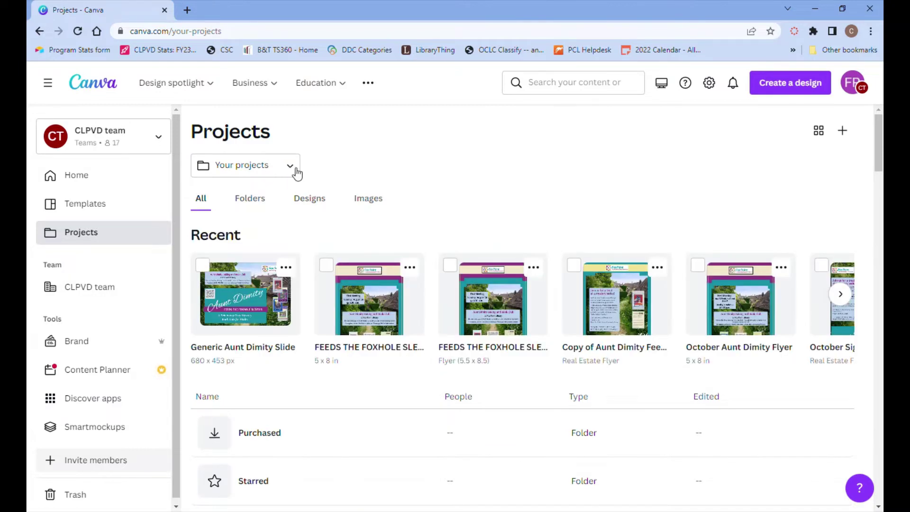
pyautogui.click(290, 171)
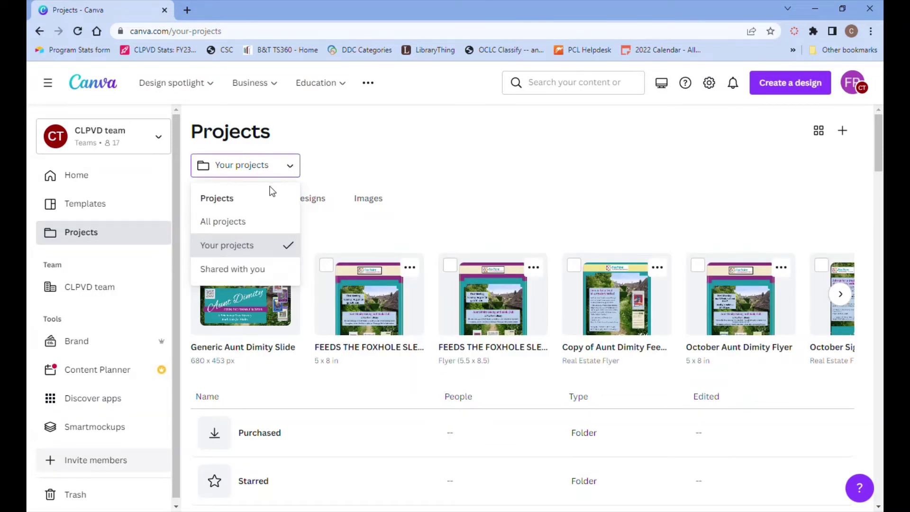
pyautogui.click(248, 268)
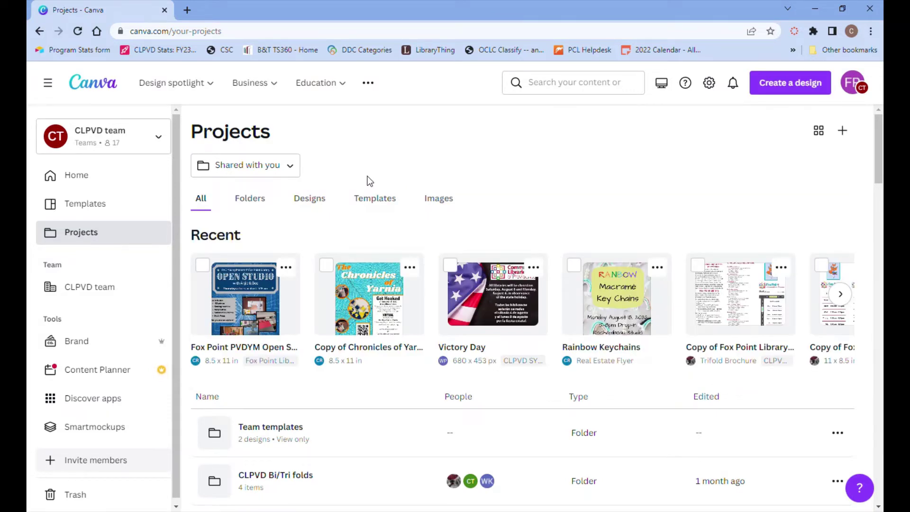
# List only the shared folders and scroll down to Fox Point Library
pyautogui.scroll(-1, 370, 181)
pyautogui.scroll(-2, 370, 181)
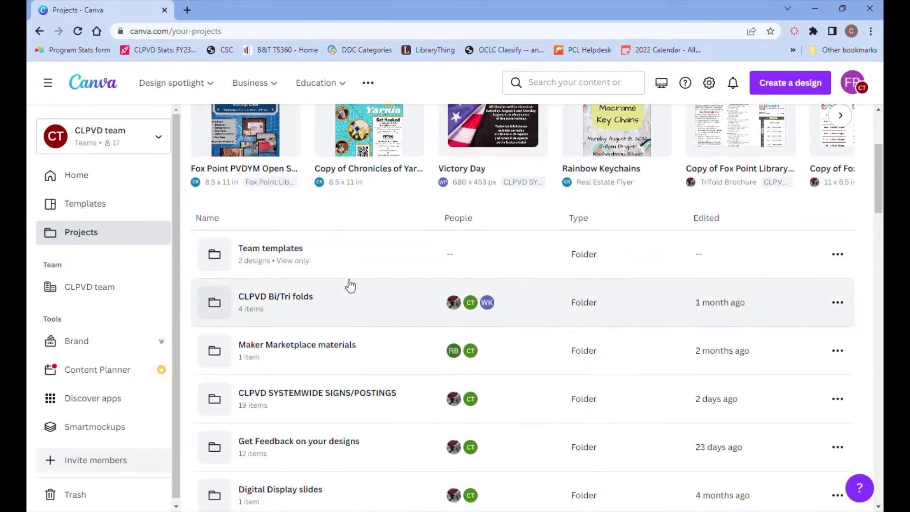
pyautogui.scroll(3, 231, 248)
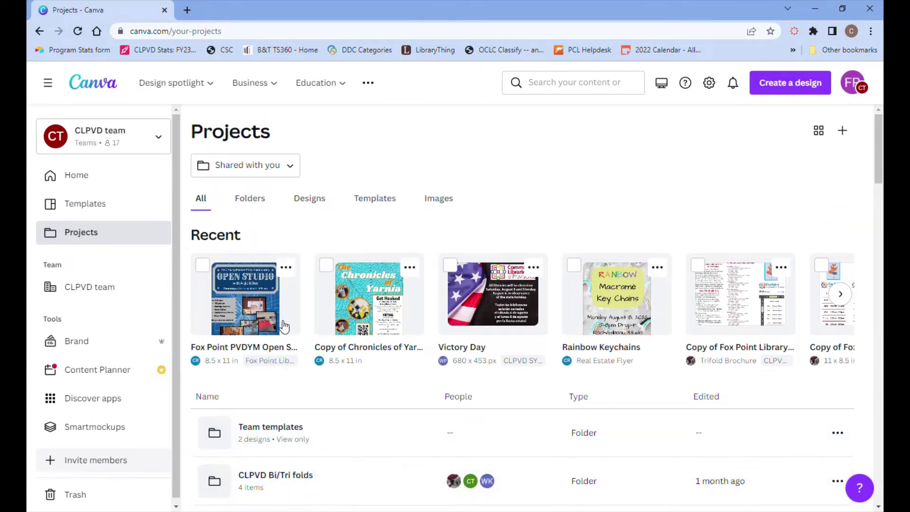
pyautogui.click(253, 201)
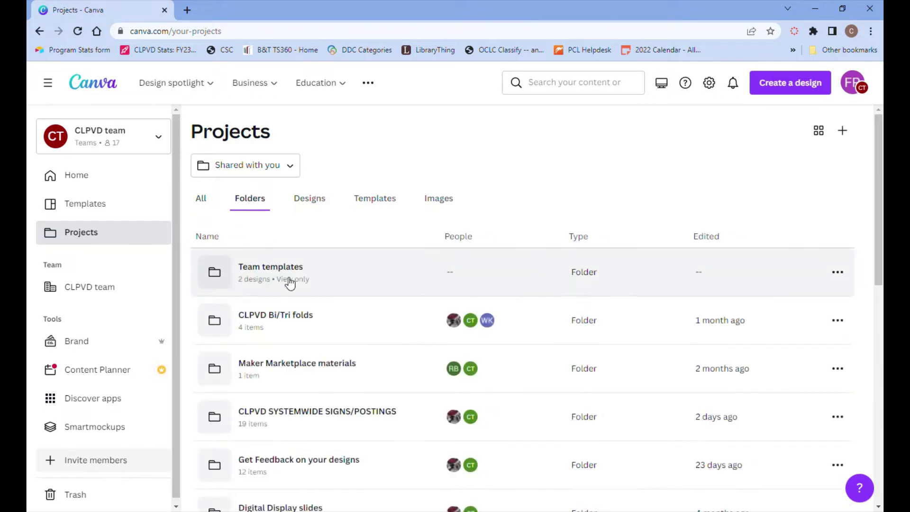
pyautogui.scroll(-6, 313, 310)
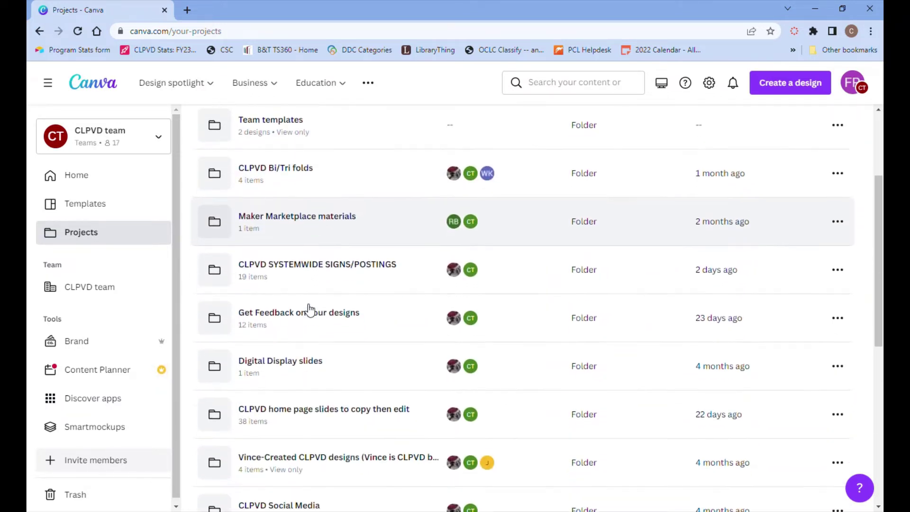
pyautogui.scroll(-5, 310, 310)
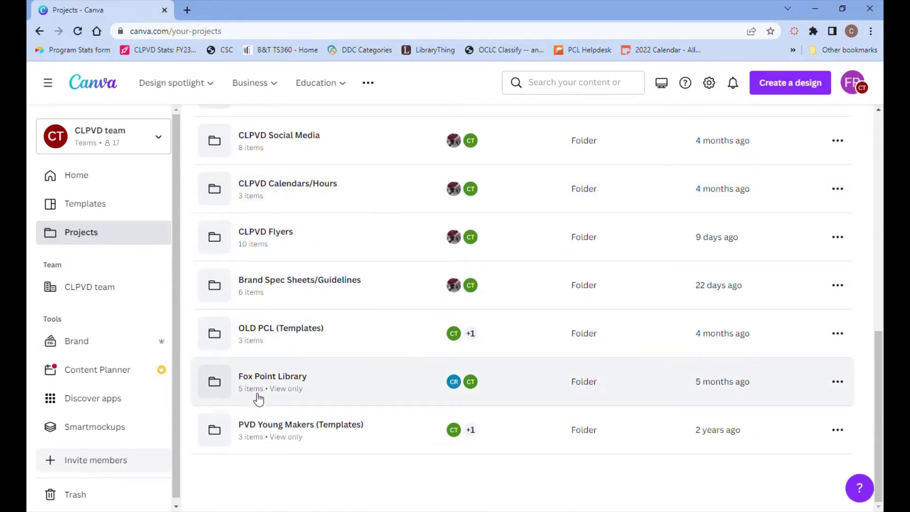
# Open Fox Point Library and make a copy of the Fox Point PVDYM Open Studio design
pyautogui.click(259, 392)
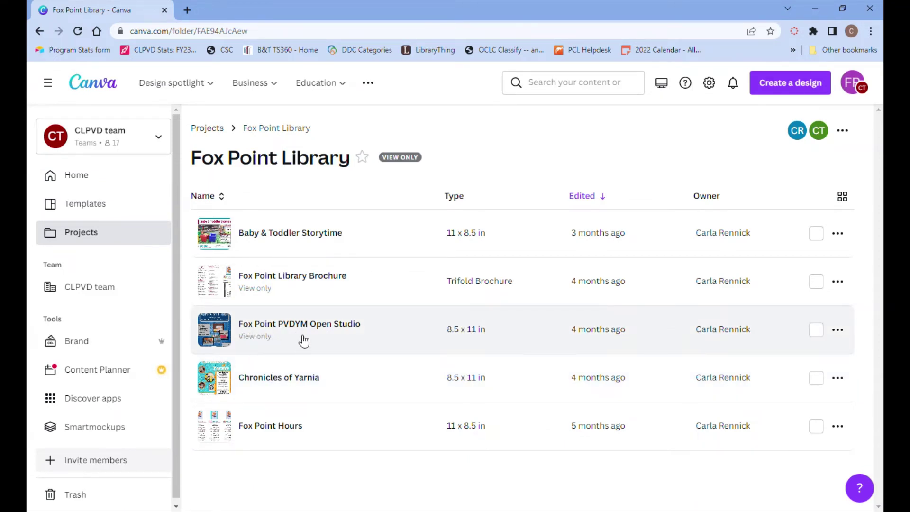
pyautogui.click(304, 338)
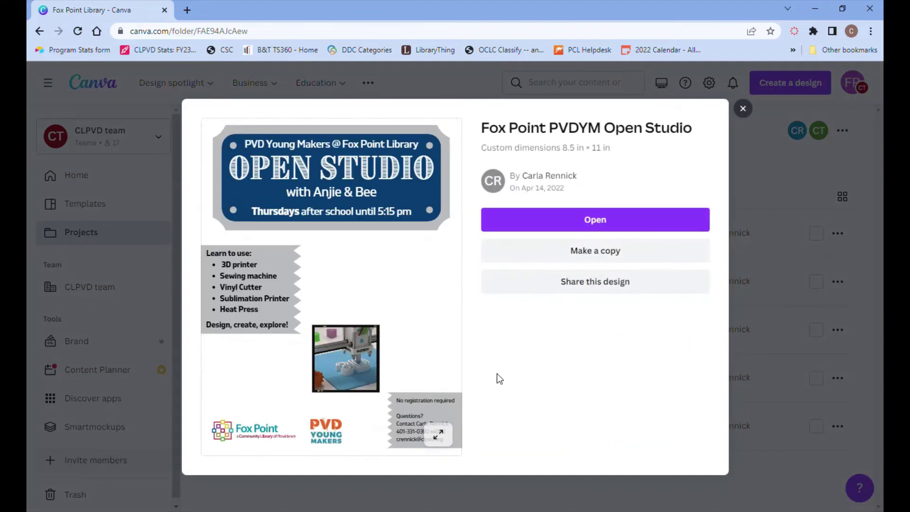
pyautogui.click(616, 255)
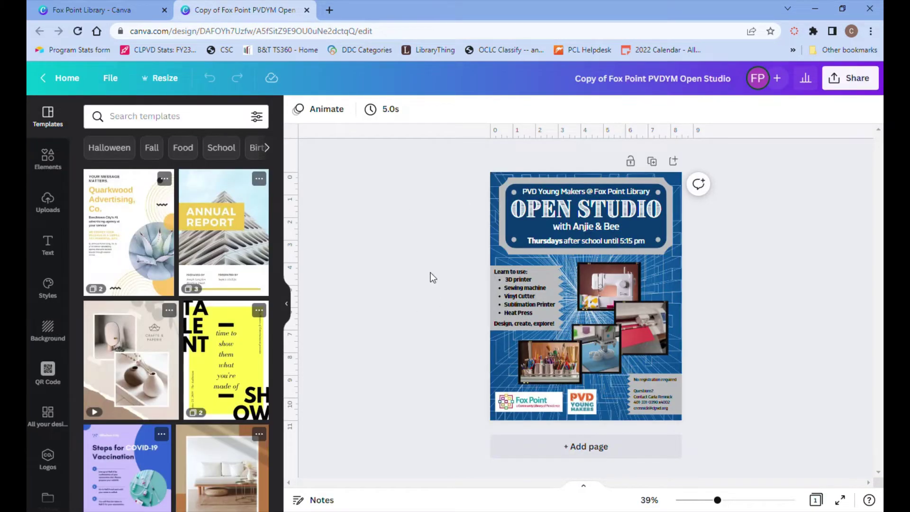
# Rename 'Copy of Fox Point PVDYM Open Studio' to 'Rochambeau PVDYM Open Studio' via the File menu
pyautogui.click(108, 79)
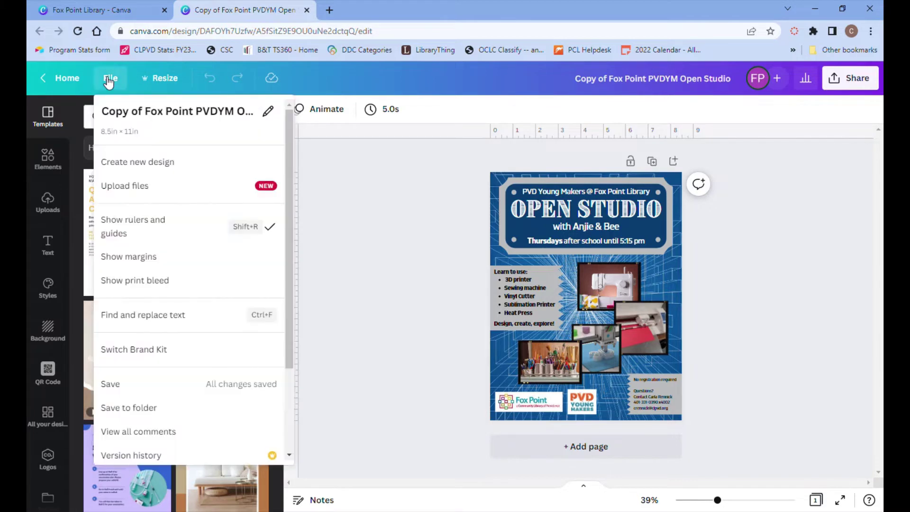
pyautogui.click(198, 118)
pyautogui.click(199, 116)
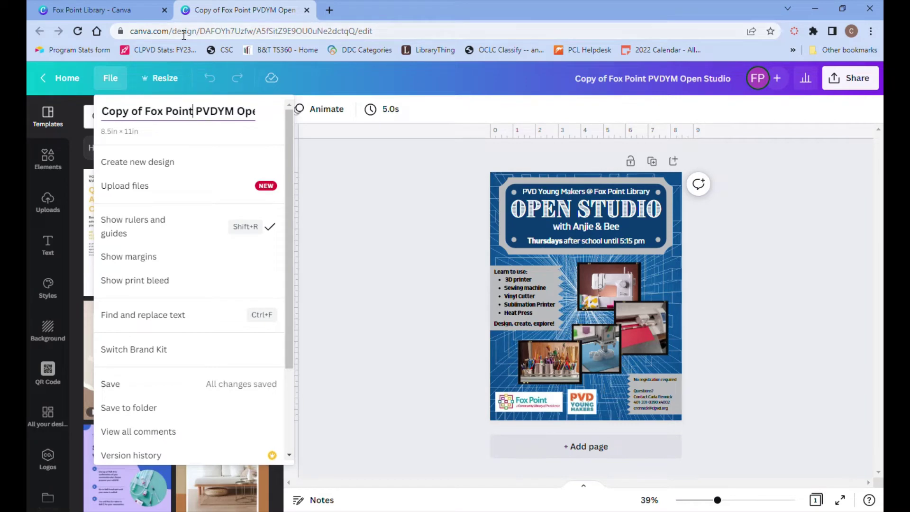
pyautogui.press('BackSpace')
pyautogui.press('BackSpace')
pyautogui.press('BackSpace')
pyautogui.press('BackSpace')
pyautogui.press('BackSpace')
pyautogui.press('BackSpace')
pyautogui.press('BackSpace')
pyautogui.press('BackSpace')
pyautogui.press('BackSpace')
pyautogui.press('BackSpace')
pyautogui.press('BackSpace')
pyautogui.press('BackSpace')
pyautogui.press('BackSpace')
pyautogui.press('BackSpace')
pyautogui.press('BackSpace')
pyautogui.press('BackSpace')
pyautogui.press('BackSpace')
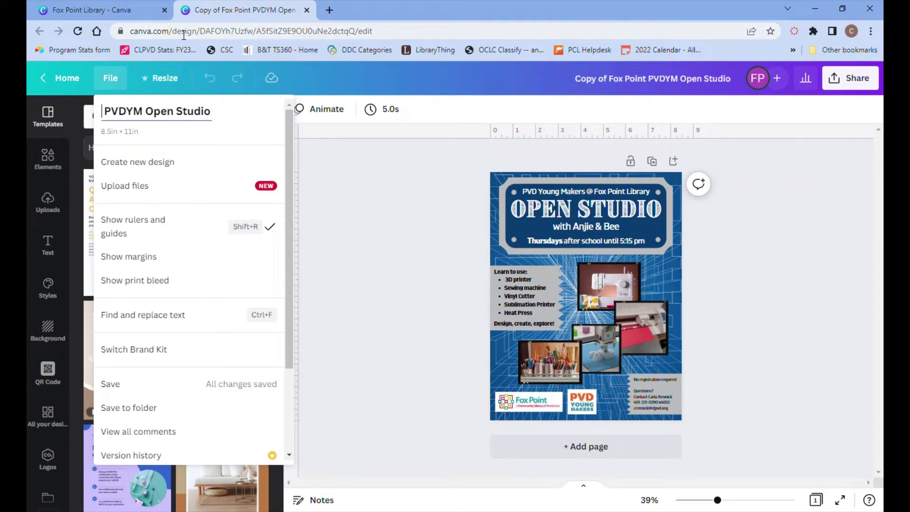
pyautogui.write('Roch ')
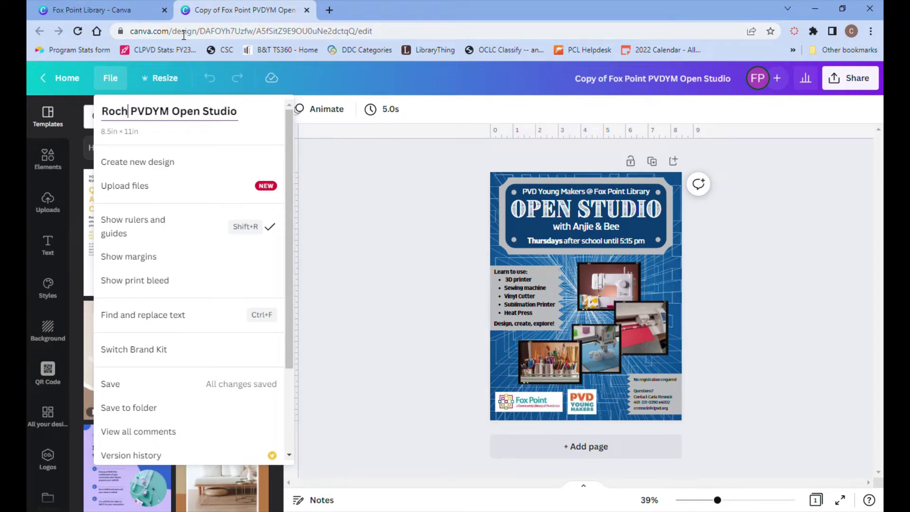
pyautogui.write('ambeau')
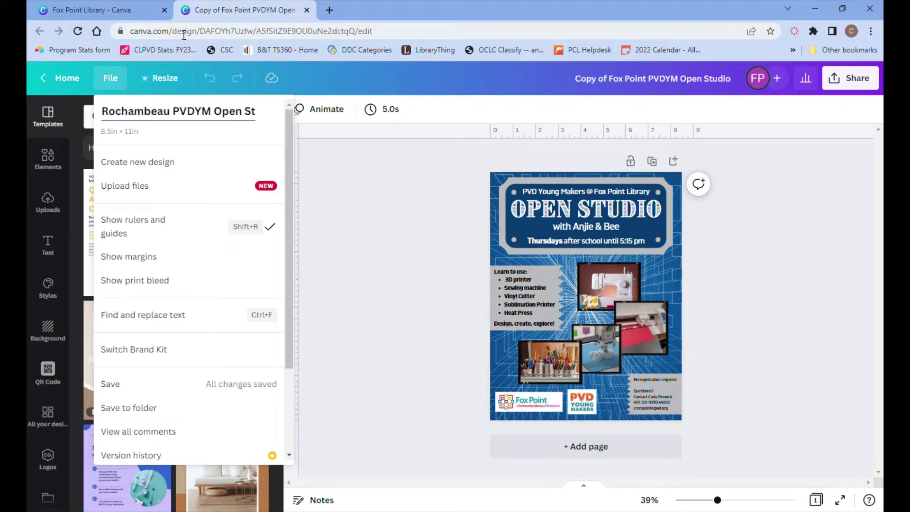
pyautogui.press('Return')
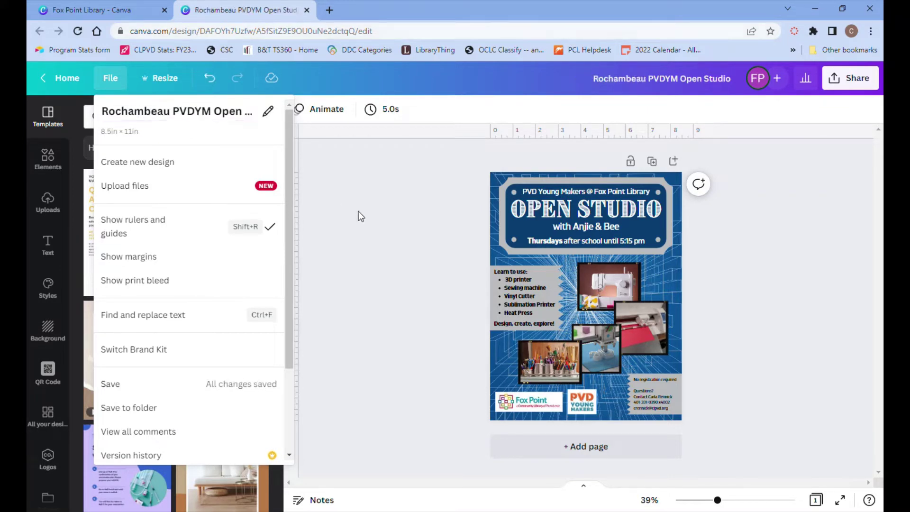
pyautogui.click(380, 221)
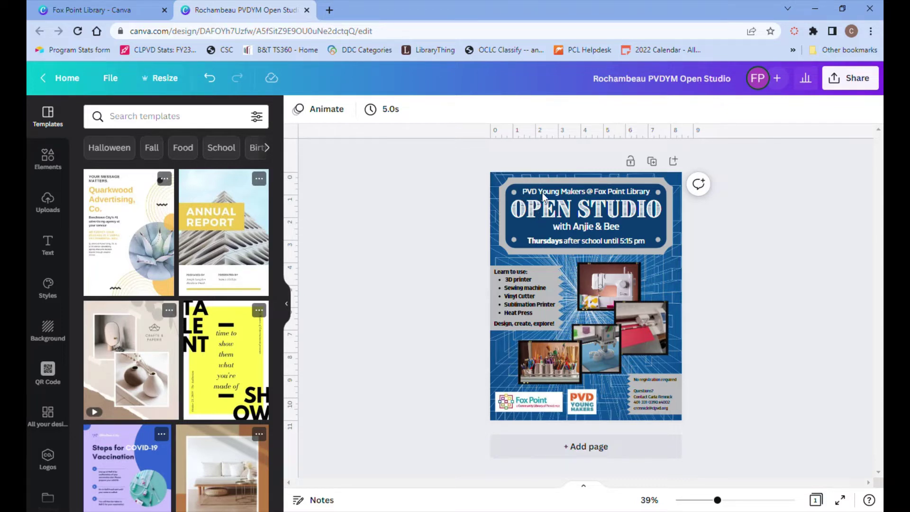
# Change the heading to 'PVD Young Makers @ Rochambeau Library', shrink it to 23.6, and re-center it
pyautogui.click(602, 194)
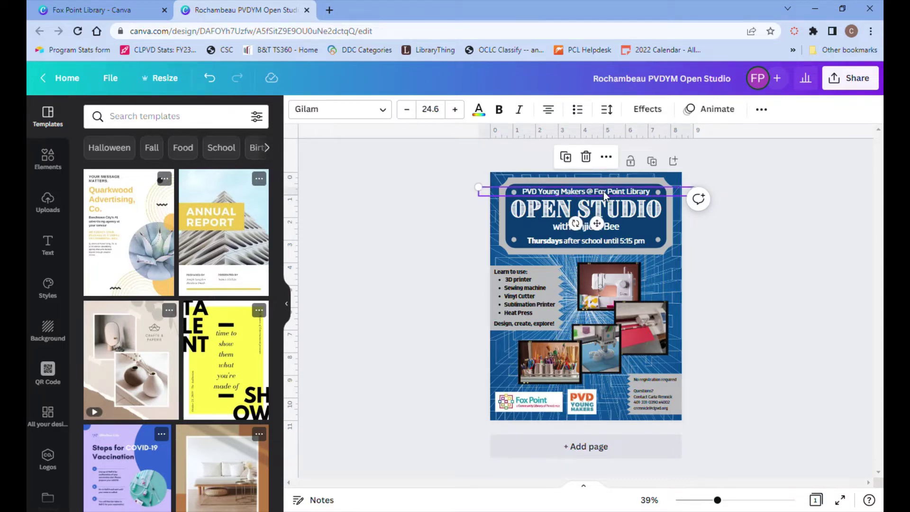
pyautogui.click(604, 195)
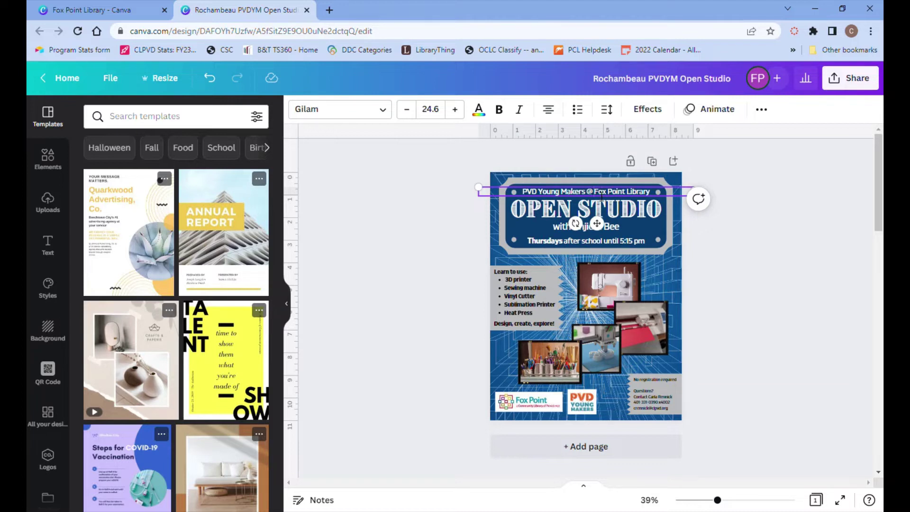
pyautogui.moveTo(602, 196); pyautogui.dragTo(629, 192)
pyautogui.write('Rochambeau')
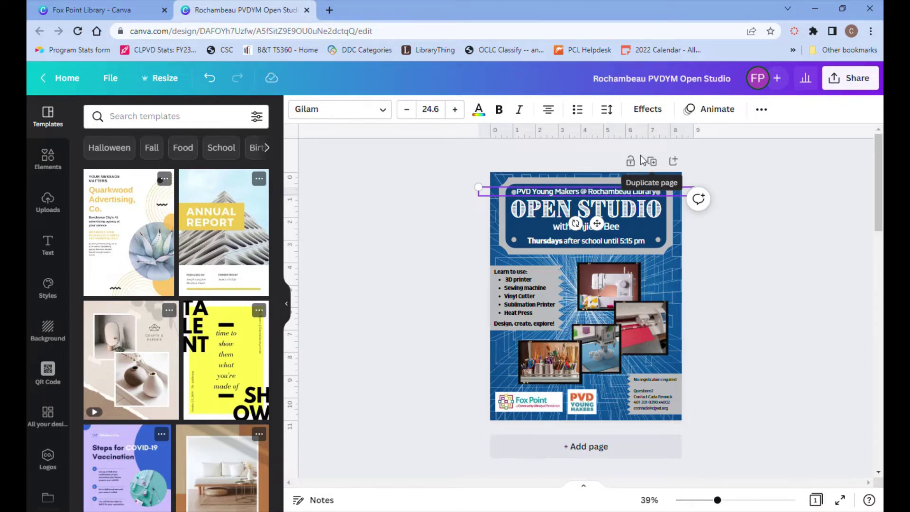
pyautogui.click(738, 281)
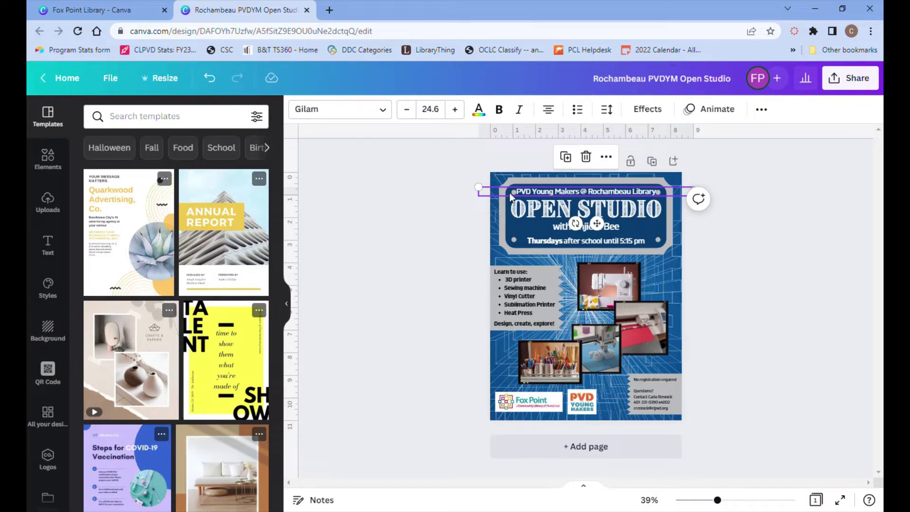
pyautogui.click(410, 112)
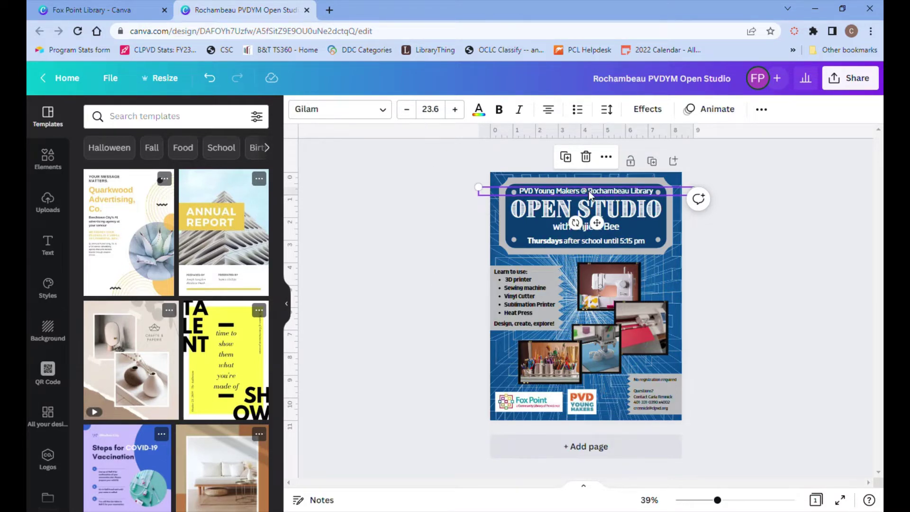
pyautogui.moveTo(589, 197); pyautogui.dragTo(594, 197)
# Delete the line with the presenters' names
pyautogui.click(796, 290)
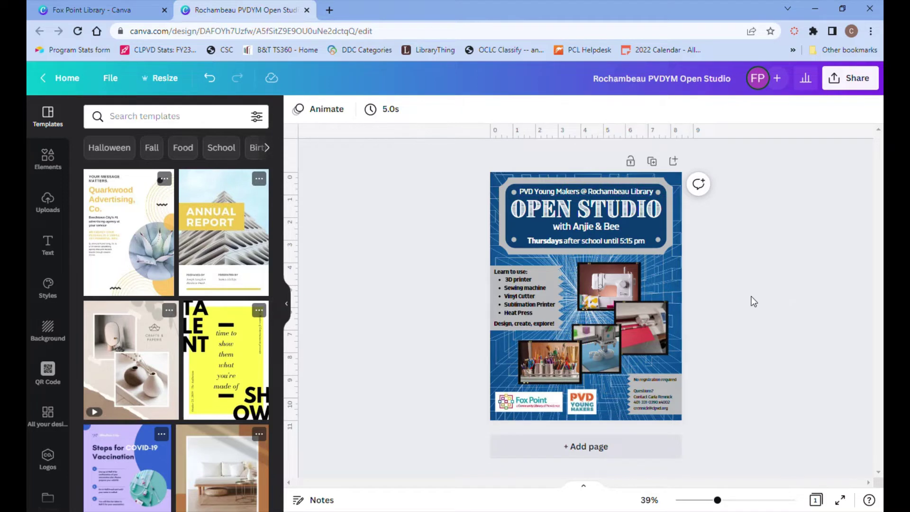
pyautogui.click(574, 229)
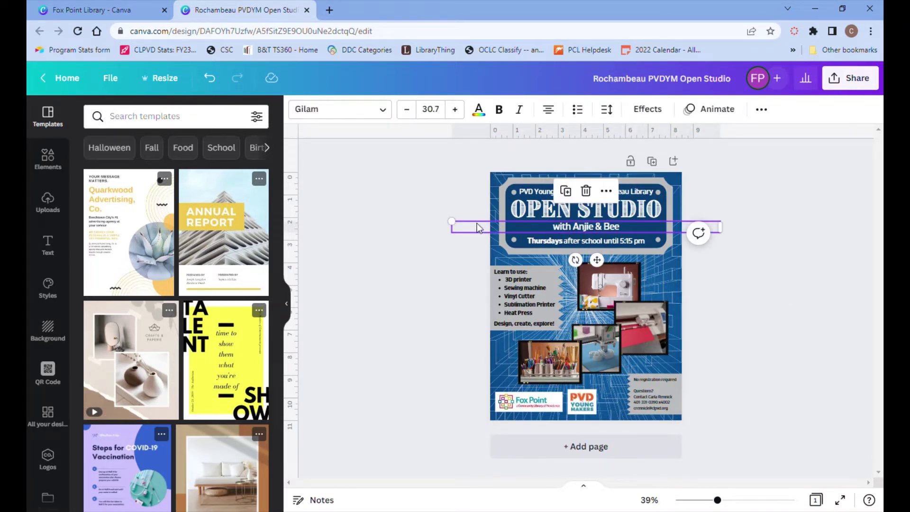
pyautogui.press('Delete')
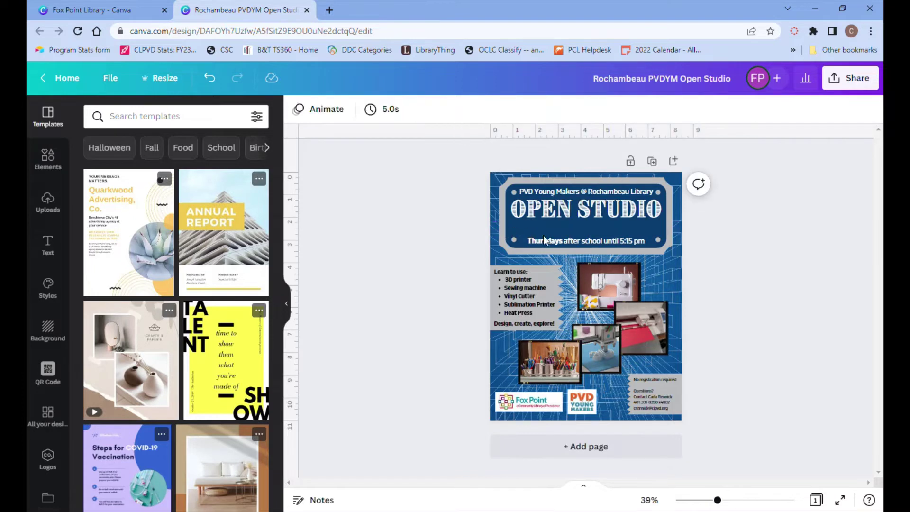
# Enlarge the Thursdays schedule text, wrap it onto two lines, and center it in the banner
pyautogui.click(560, 241)
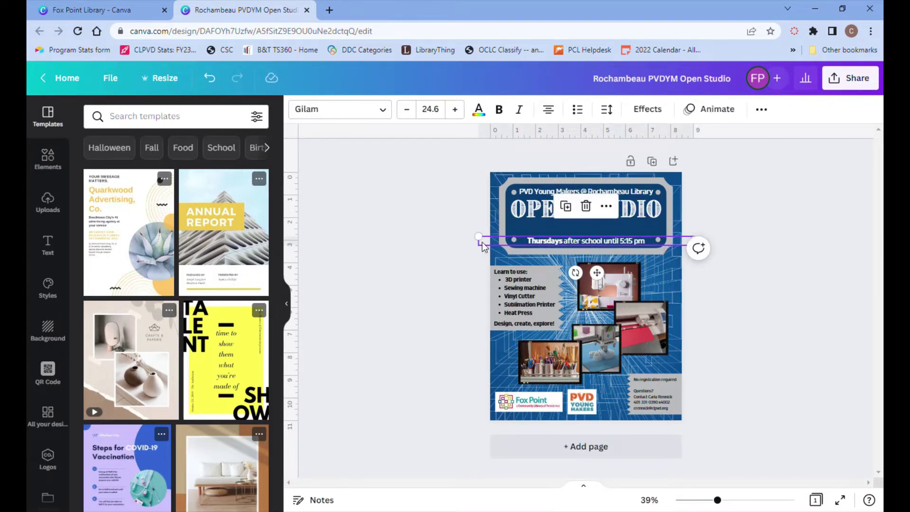
pyautogui.moveTo(479, 236); pyautogui.dragTo(410, 232)
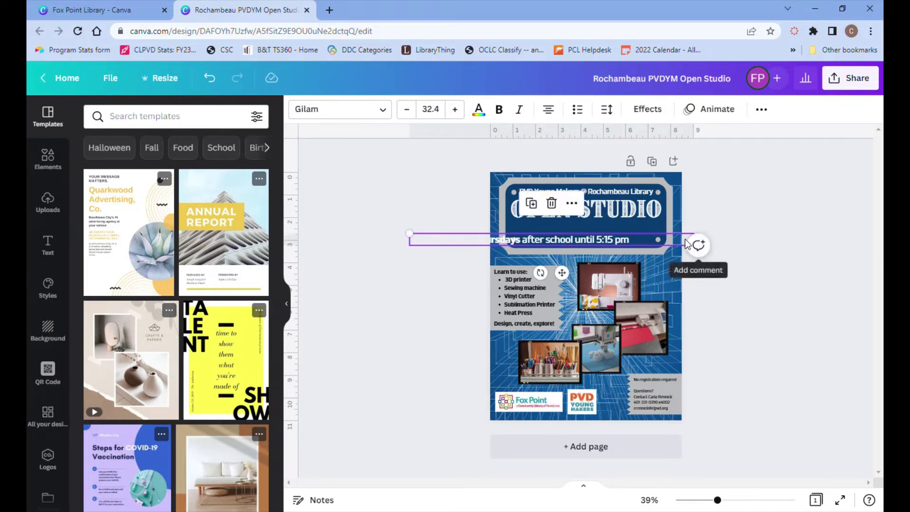
pyautogui.moveTo(604, 242); pyautogui.dragTo(624, 230)
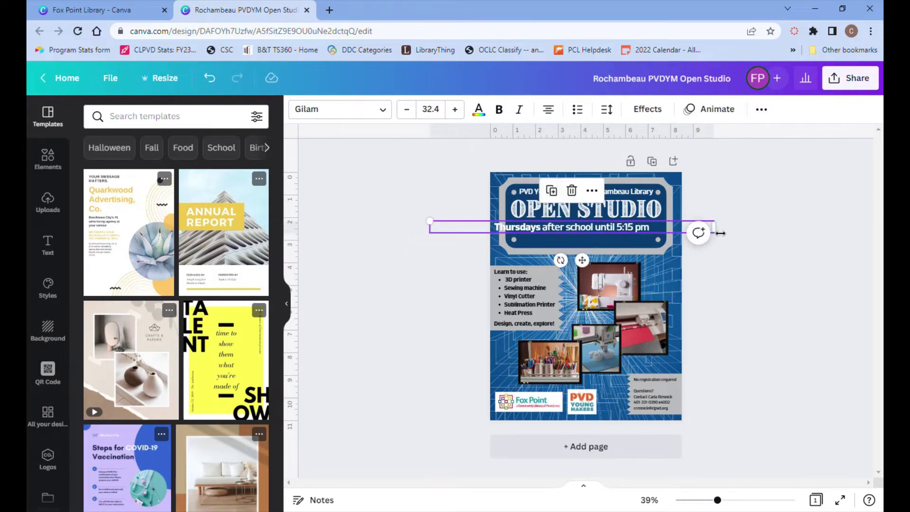
pyautogui.moveTo(720, 233); pyautogui.dragTo(619, 233)
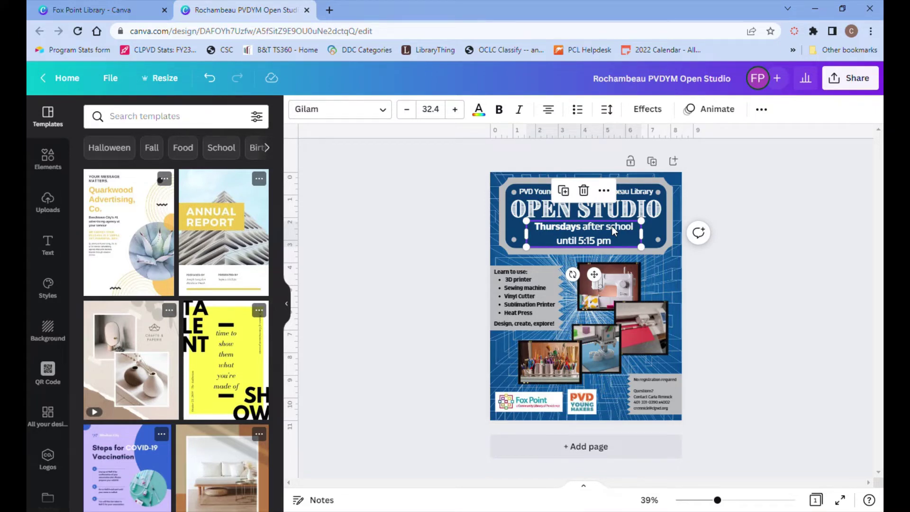
pyautogui.moveTo(586, 233); pyautogui.dragTo(595, 232)
pyautogui.press('Escape')
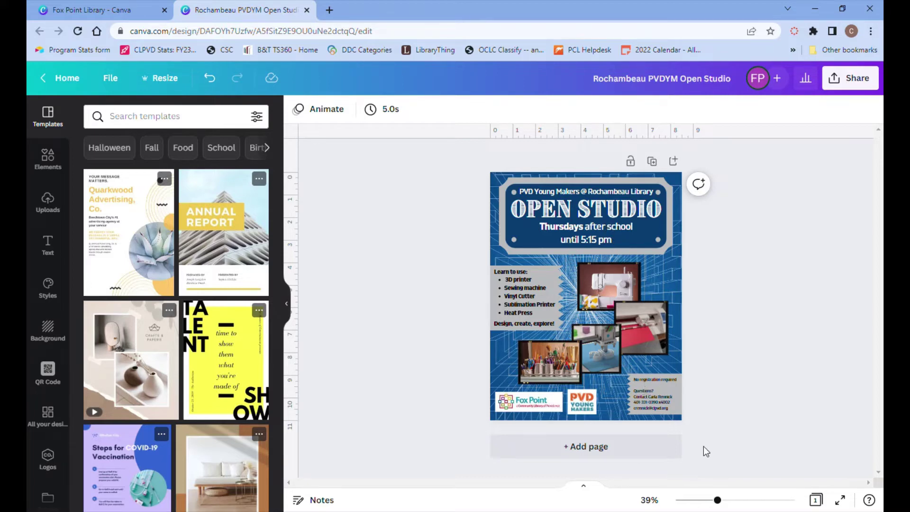
pyautogui.moveTo(722, 504); pyautogui.dragTo(755, 506)
# Replace the contact person's name with the placeholder 'Your Name'
pyautogui.moveTo(541, 484); pyautogui.dragTo(553, 484)
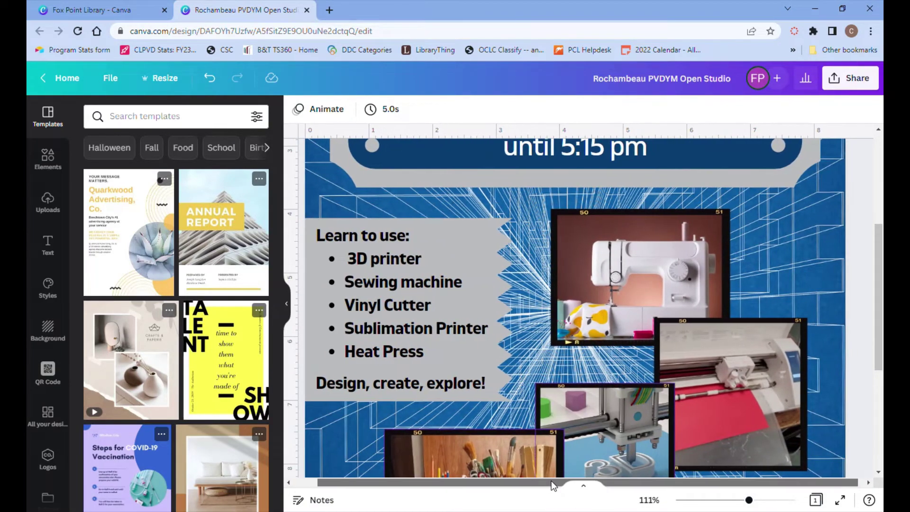
pyautogui.click(555, 455)
pyautogui.scroll(-5, 564, 361)
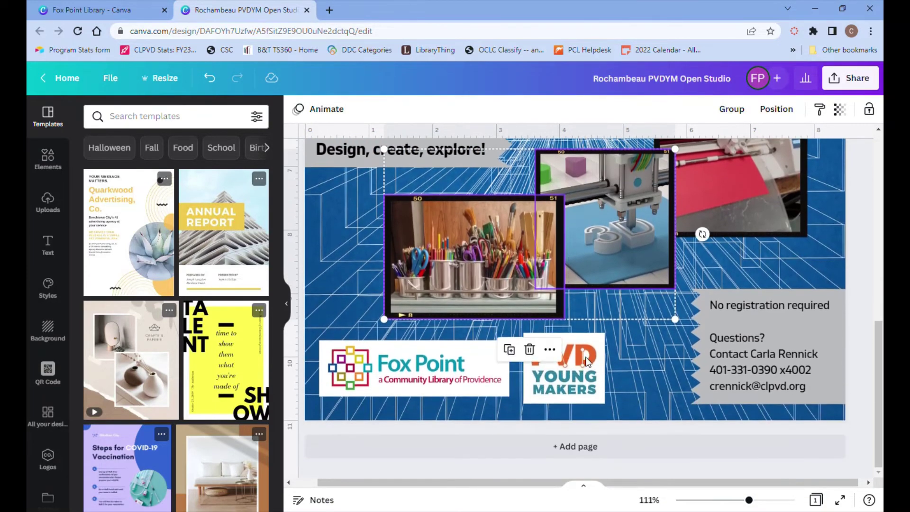
pyautogui.click(764, 356)
pyautogui.doubleClick(764, 356)
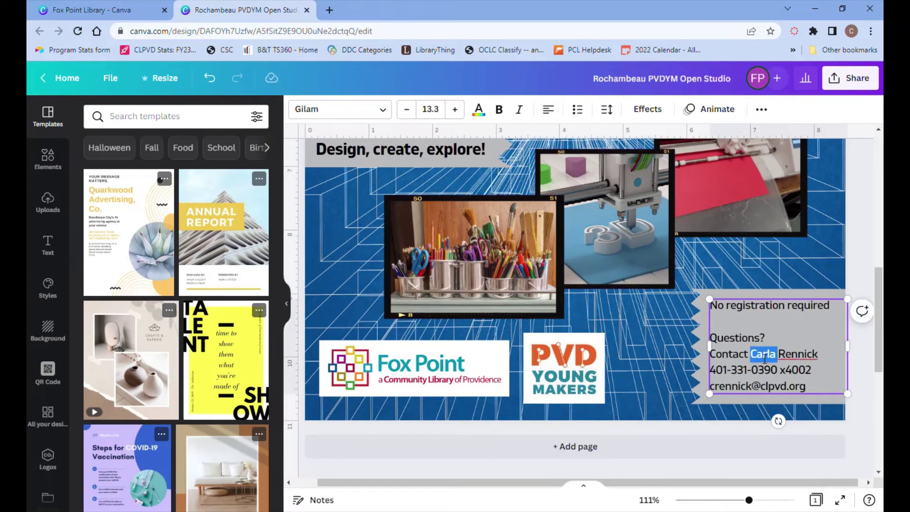
pyautogui.moveTo(751, 356); pyautogui.dragTo(824, 357)
pyautogui.write('Y')
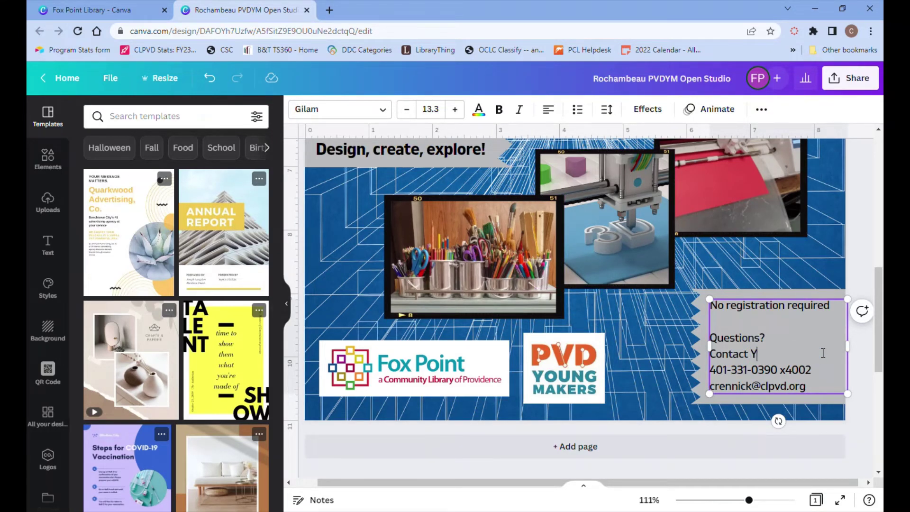
pyautogui.write('our Name')
pyautogui.moveTo(732, 373); pyautogui.dragTo(781, 373)
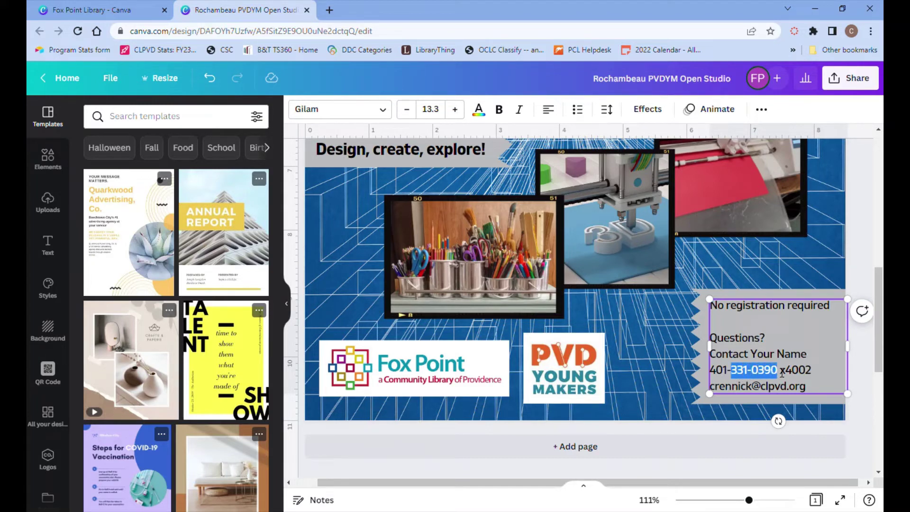
pyautogui.write('000-000')
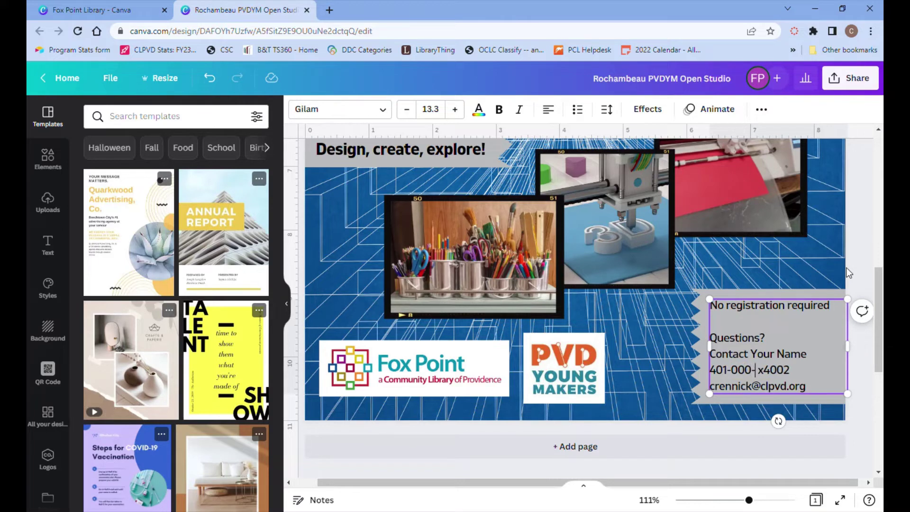
pyautogui.write('0')
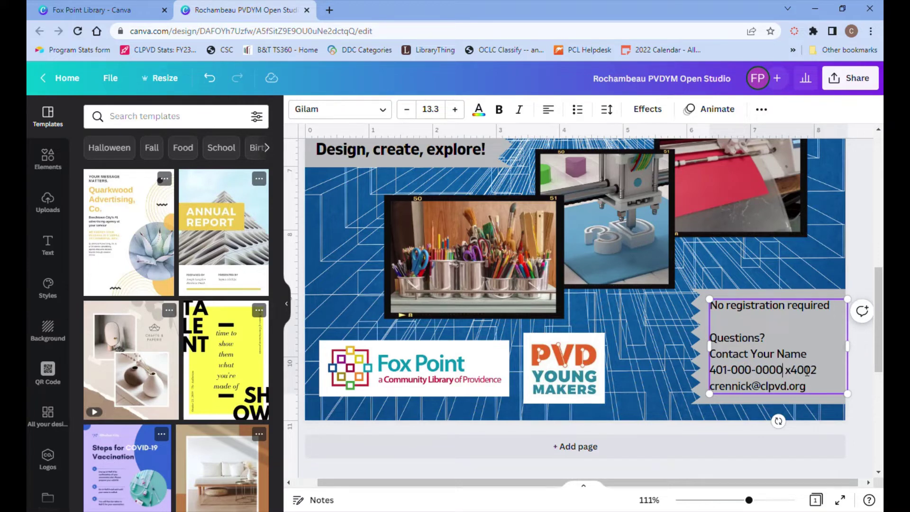
pyautogui.moveTo(791, 374); pyautogui.dragTo(823, 374)
pyautogui.write('00')
pyautogui.moveTo(715, 392); pyautogui.dragTo(757, 391)
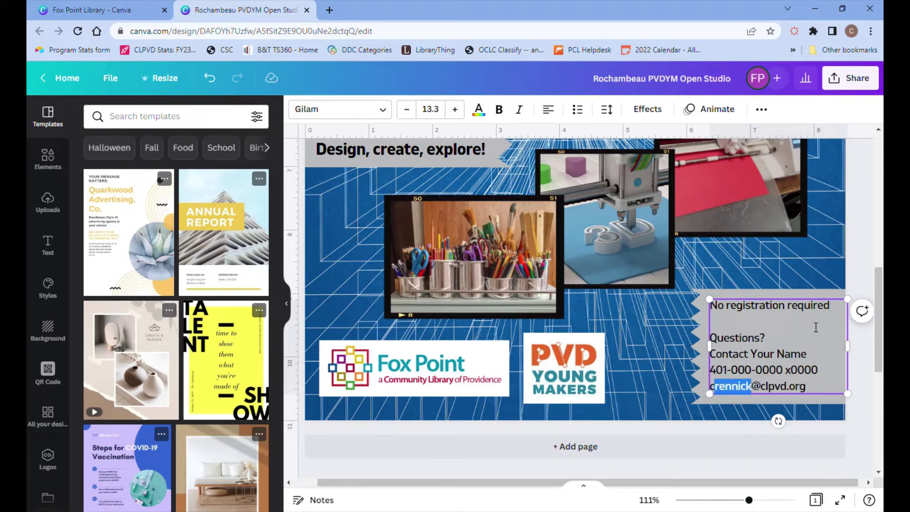
pyautogui.press('BackSpace')
pyautogui.press('BackSpace')
pyautogui.write('y')
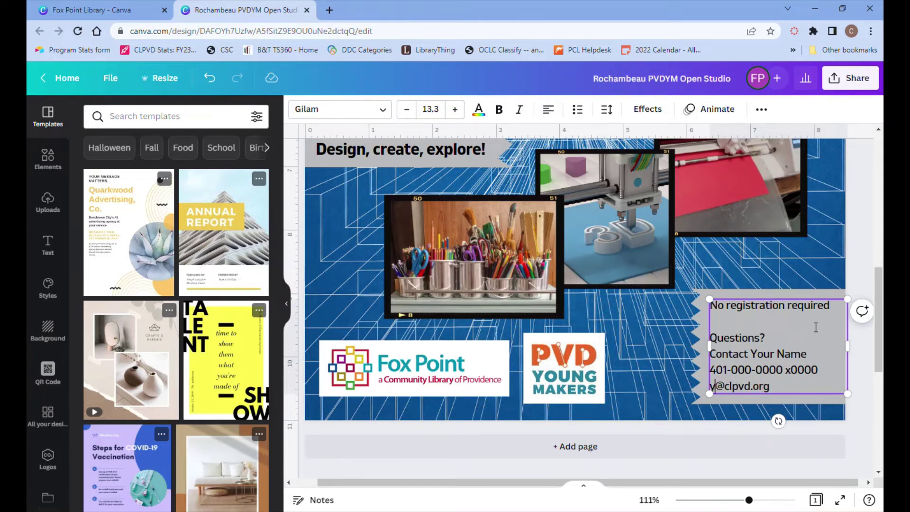
pyautogui.write('ourname')
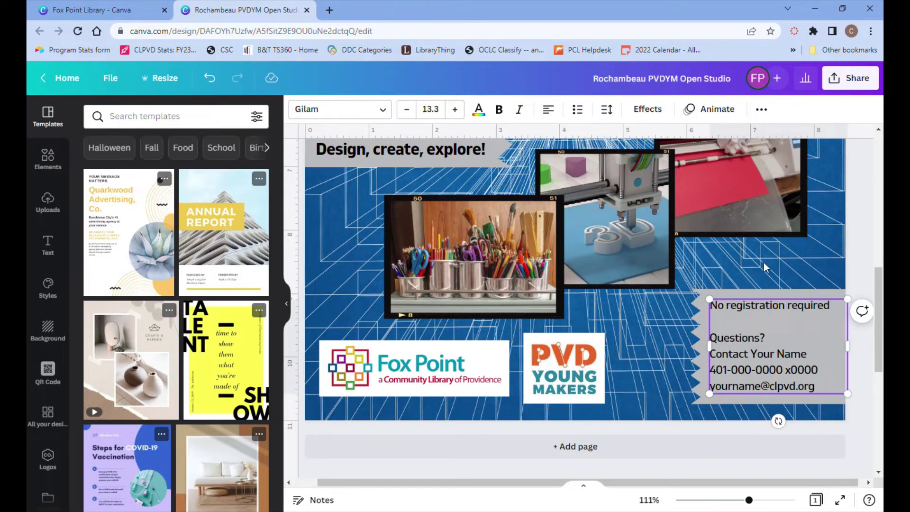
# Add the Rochambeau logo from the library brand logos and drag it onto the Fox Point logo
pyautogui.click(406, 376)
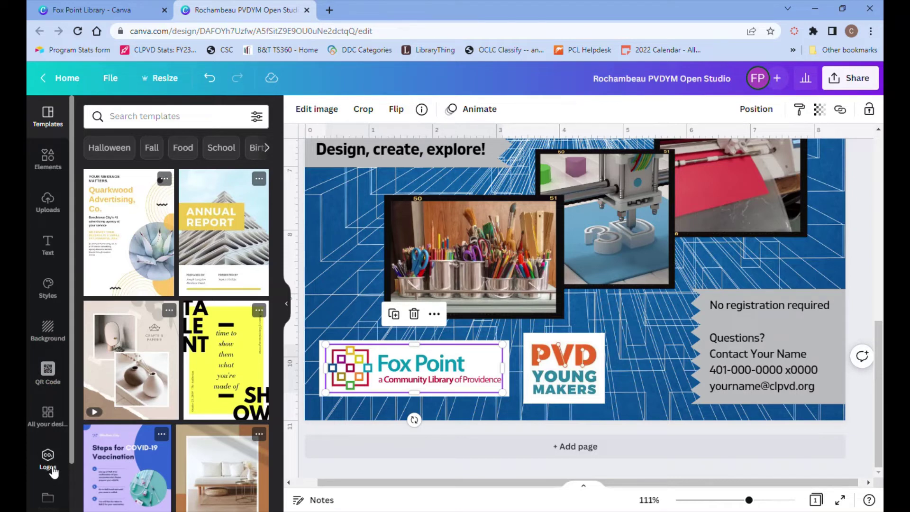
pyautogui.scroll(-2, 53, 455)
pyautogui.click(55, 415)
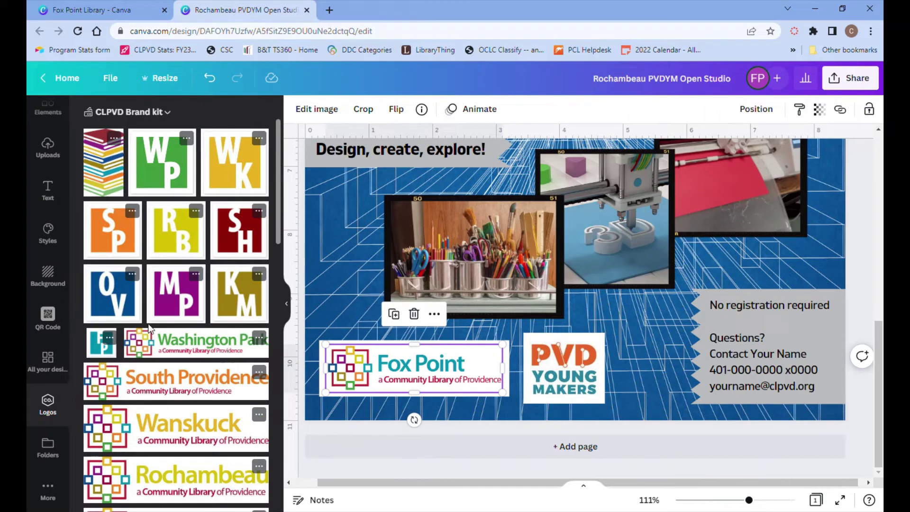
pyautogui.click(183, 480)
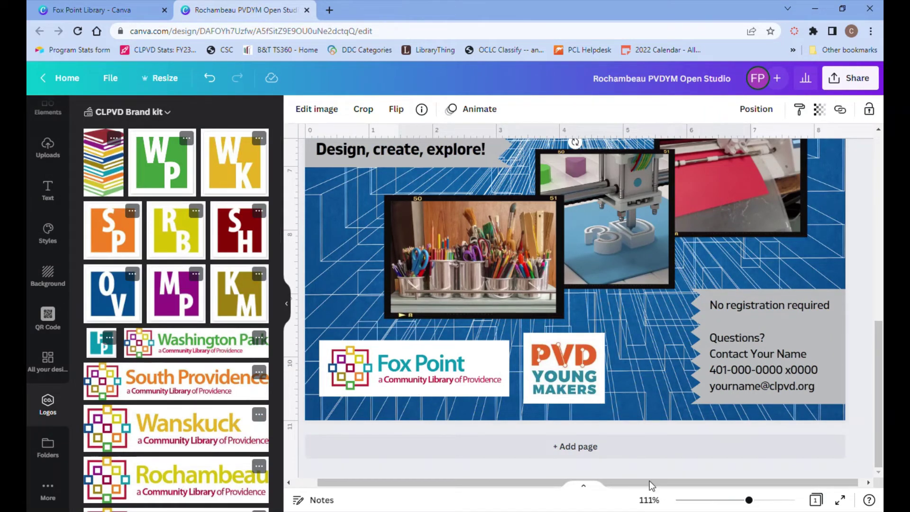
pyautogui.moveTo(750, 502); pyautogui.dragTo(735, 502)
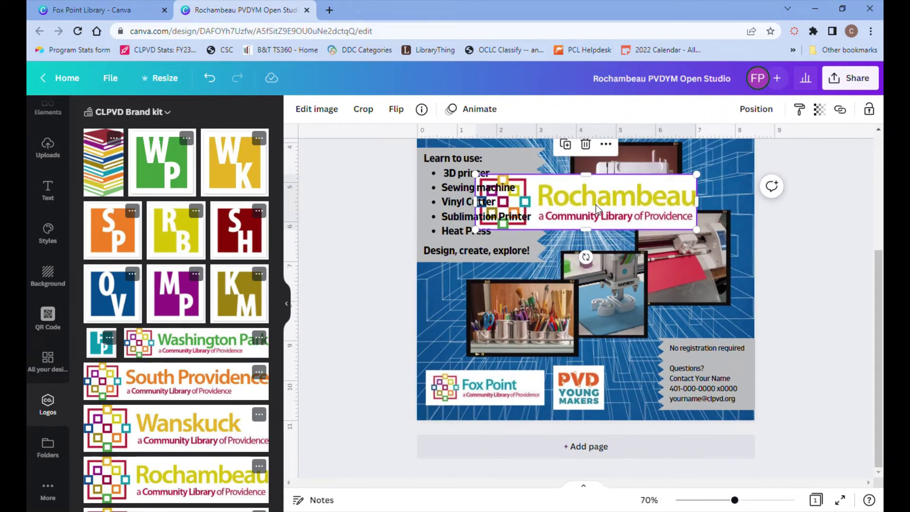
pyautogui.moveTo(594, 203); pyautogui.dragTo(617, 399)
# Delete the Fox Point logo and shrink the Rochambeau logo into the bottom-left corner
pyautogui.click(459, 387)
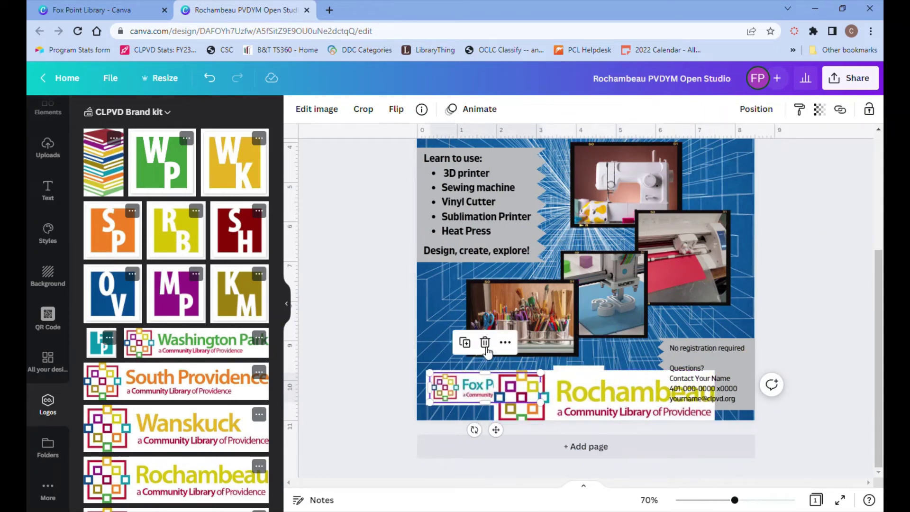
pyautogui.press('Delete')
pyautogui.moveTo(582, 397); pyautogui.dragTo(525, 403)
pyautogui.moveTo(656, 429); pyautogui.dragTo(544, 399)
pyautogui.moveTo(492, 381); pyautogui.dragTo(497, 392)
# Fine-tune the Rochambeau logo's alignment beside the PVD Young Makers logo
pyautogui.moveTo(735, 501); pyautogui.dragTo(754, 503)
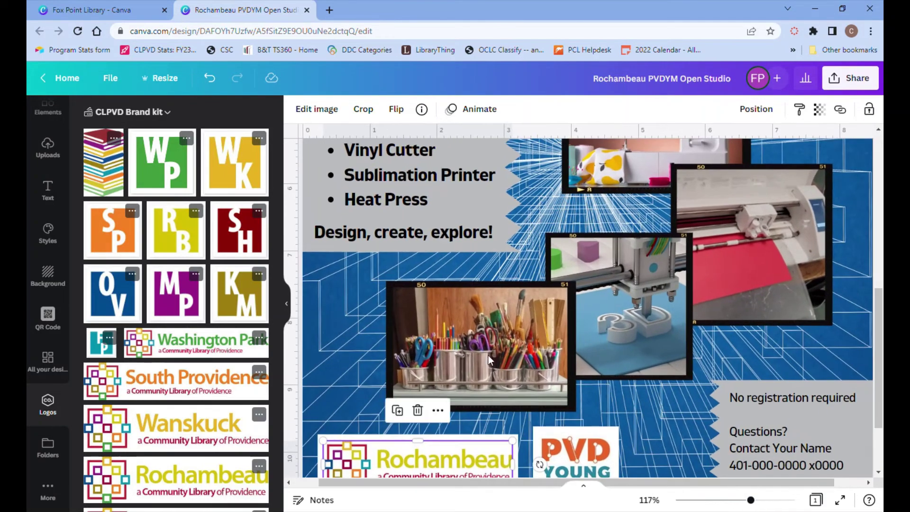
pyautogui.scroll(-3, 487, 359)
pyautogui.moveTo(420, 368); pyautogui.dragTo(424, 369)
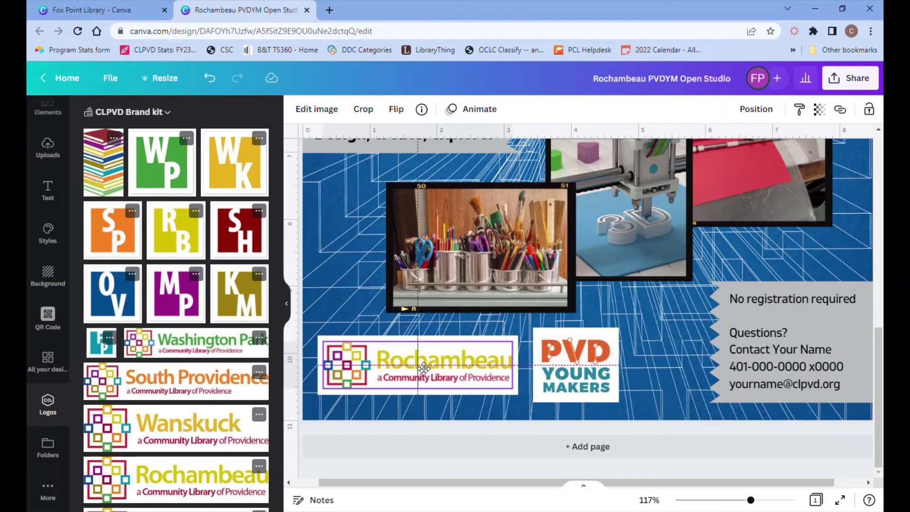
pyautogui.moveTo(424, 368); pyautogui.dragTo(422, 369)
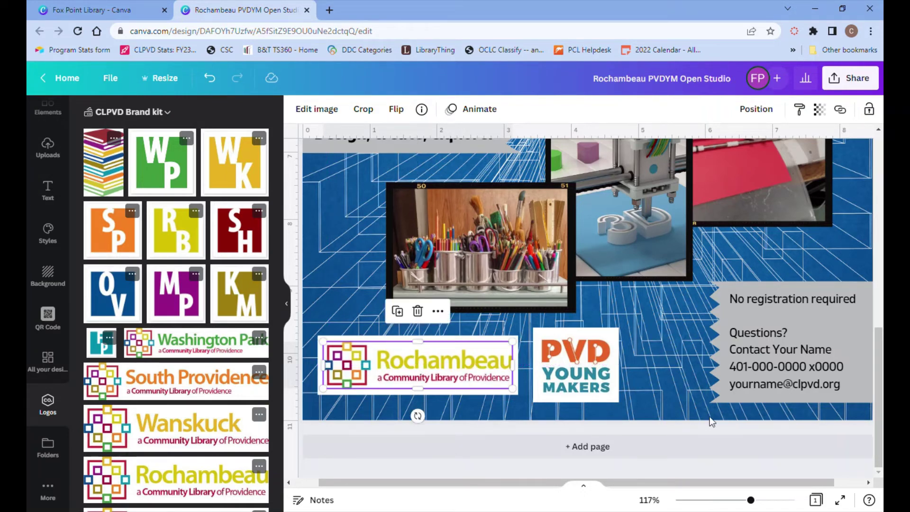
pyautogui.moveTo(750, 500); pyautogui.dragTo(719, 501)
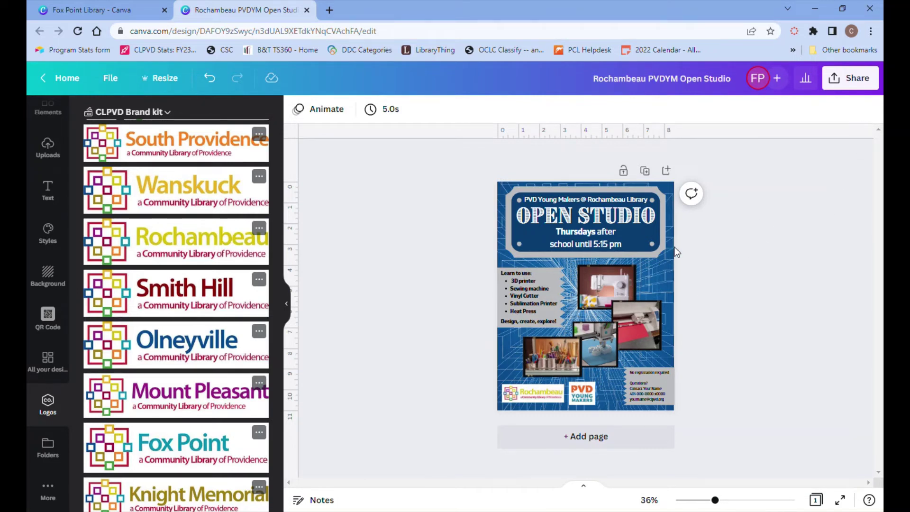
# Download the Rochambeau flyer as a PNG file and close the download panel
pyautogui.click(850, 78)
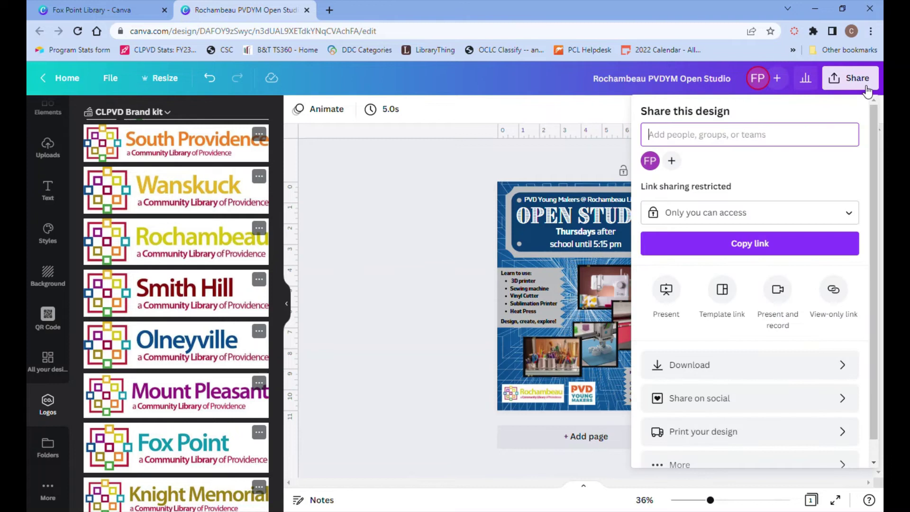
pyautogui.click(687, 371)
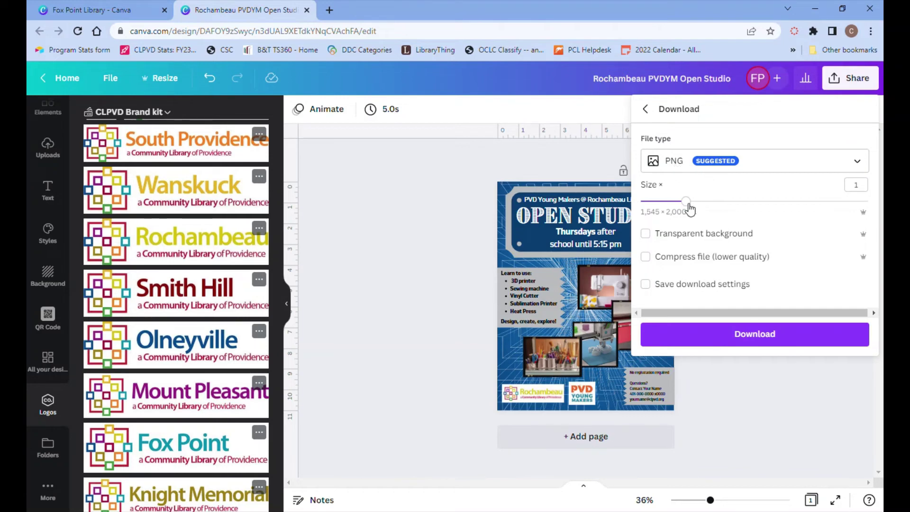
pyautogui.click(723, 335)
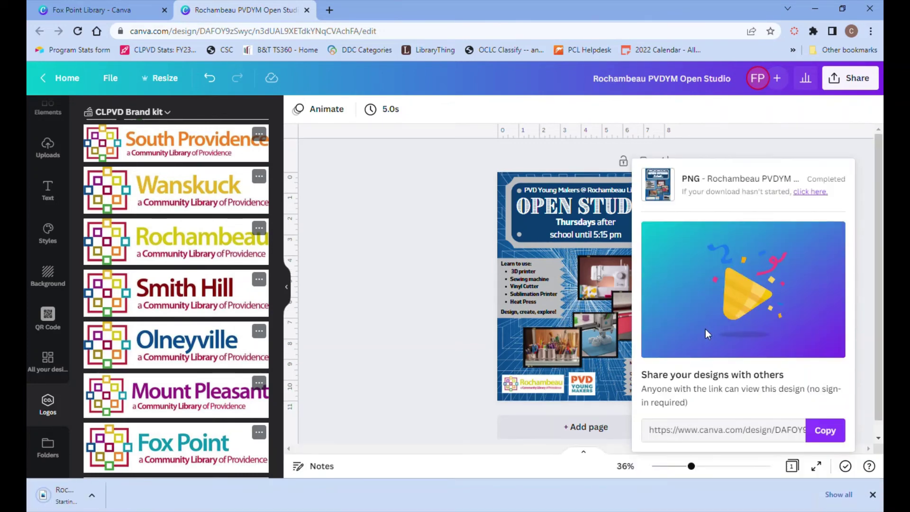
pyautogui.click(492, 439)
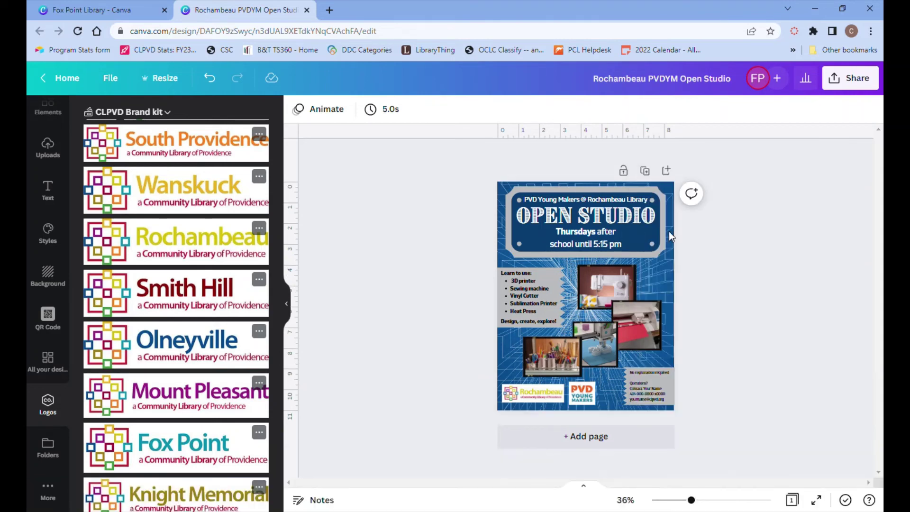
# Close the design and show Your projects under the All tab on the Projects page
pyautogui.click(307, 11)
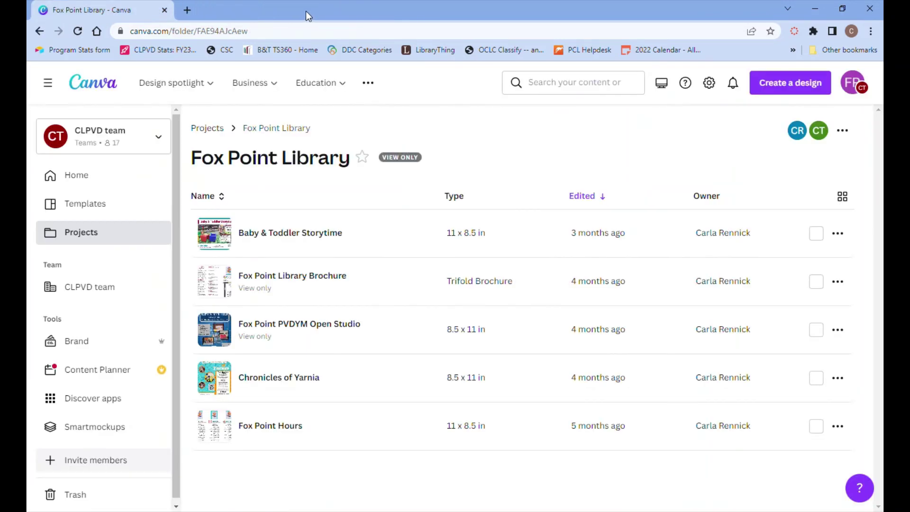
pyautogui.click(220, 132)
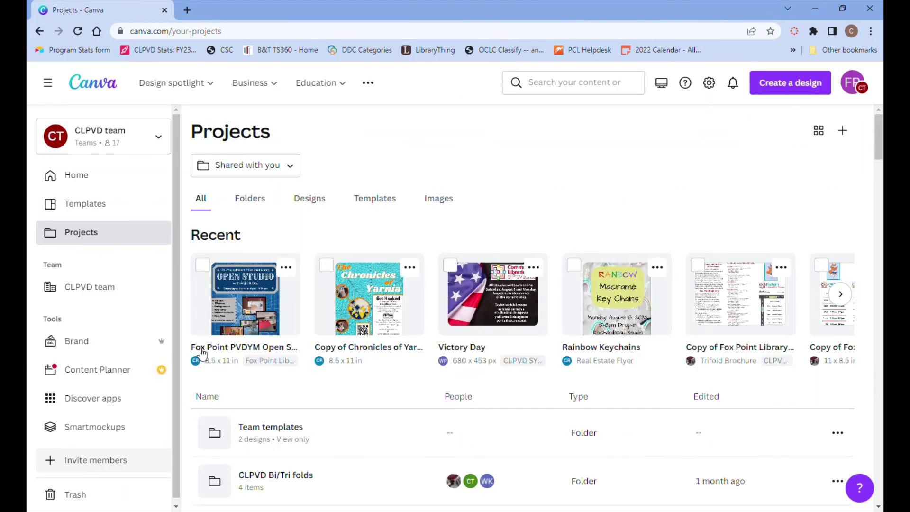
pyautogui.click(237, 175)
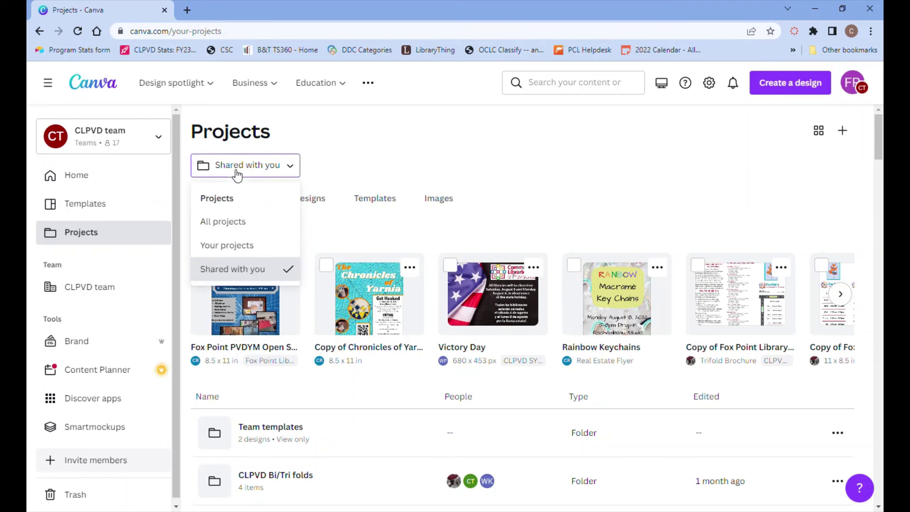
pyautogui.click(231, 246)
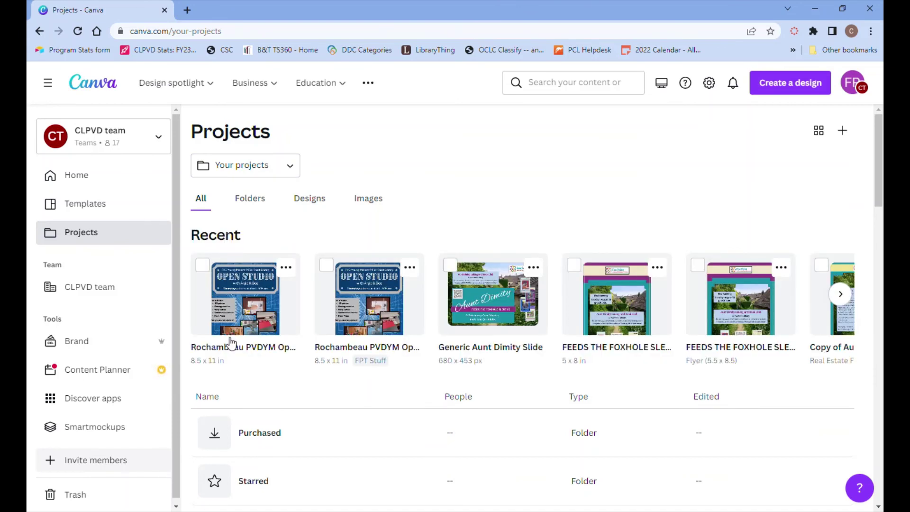
pyautogui.click(309, 201)
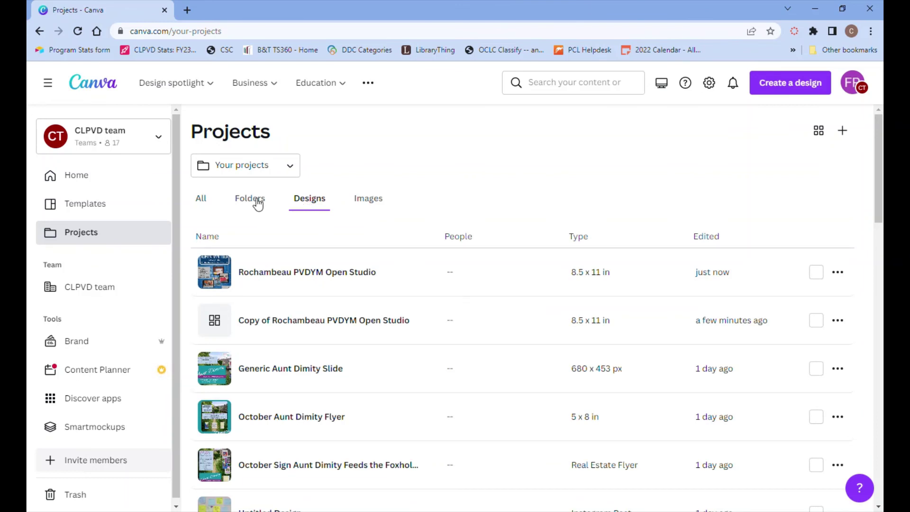
pyautogui.click(202, 202)
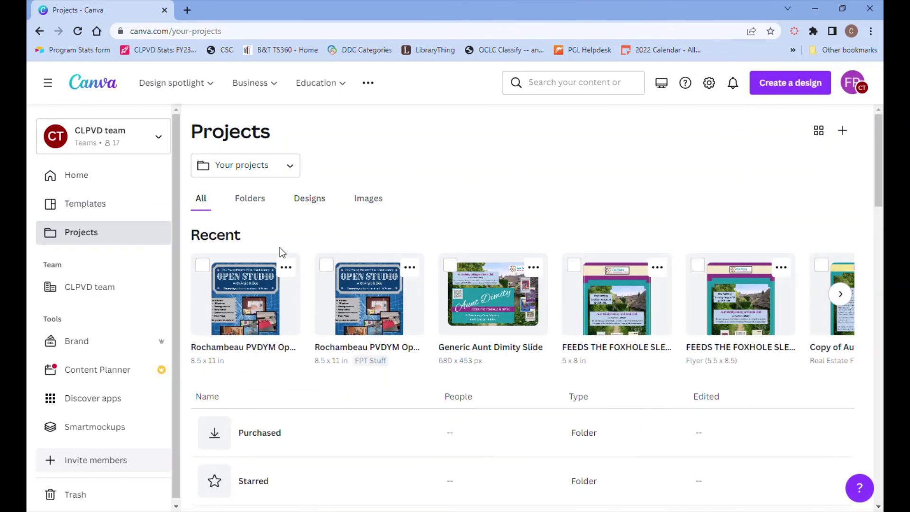
pyautogui.click(286, 268)
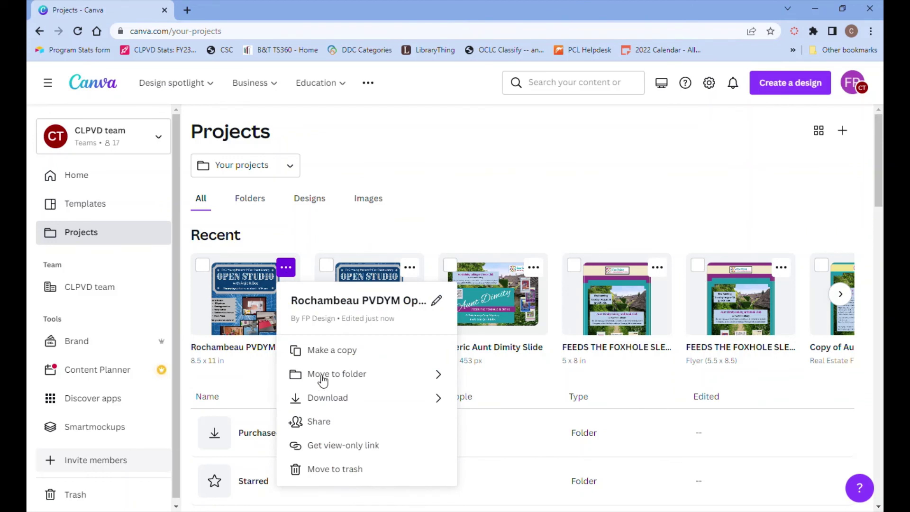
# Move the Rochambeau PVDYM Open Studio design into a new 'Other Designs' folder under Your projects, then open that folder
pyautogui.click(323, 376)
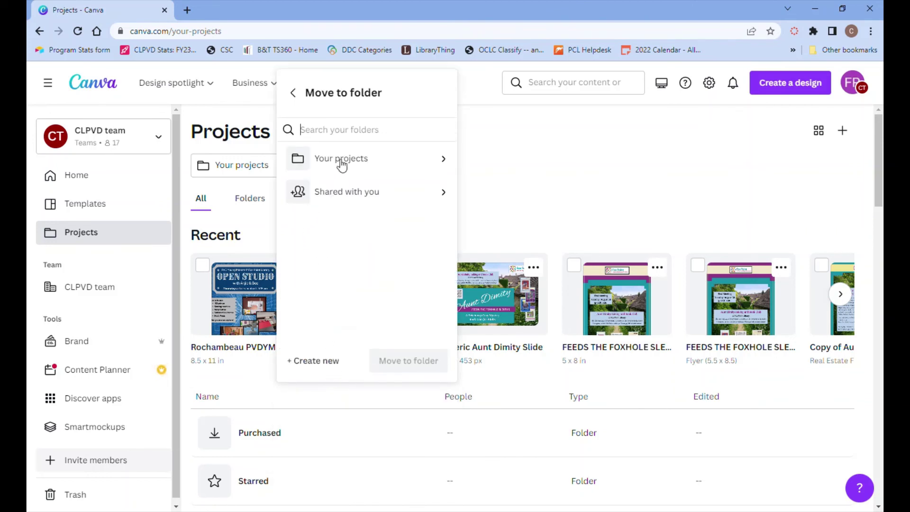
pyautogui.click(327, 158)
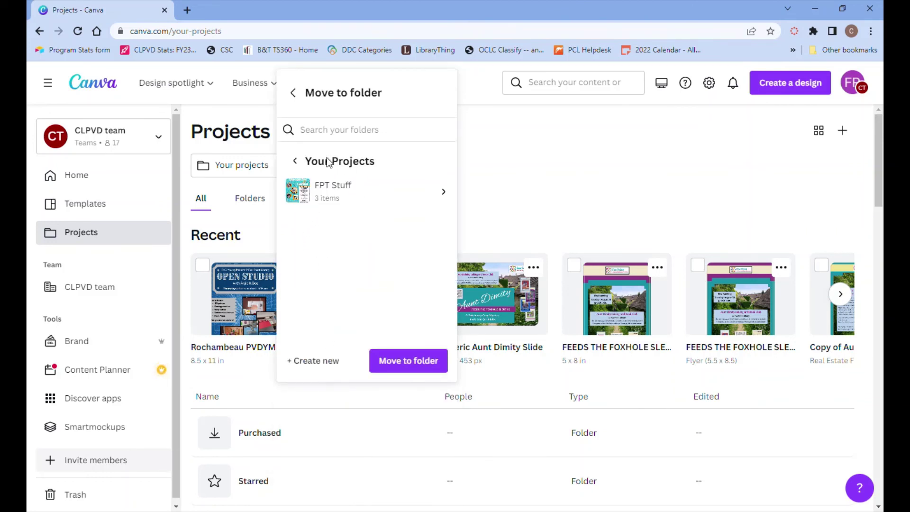
pyautogui.click(317, 363)
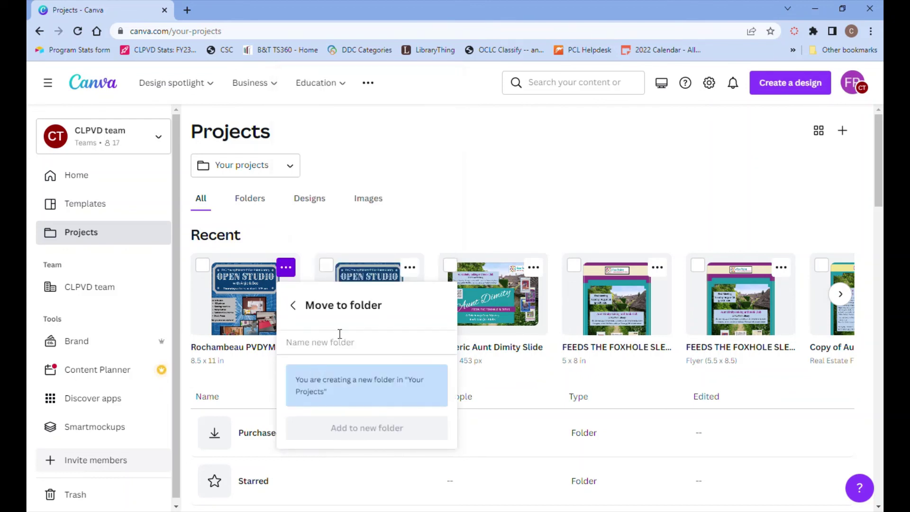
pyautogui.write('Ot')
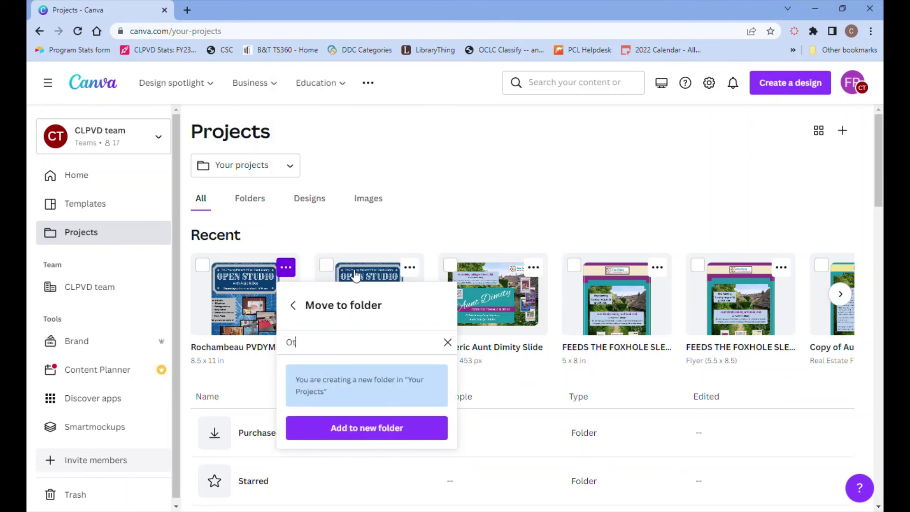
pyautogui.write('her Designs')
pyautogui.click(374, 433)
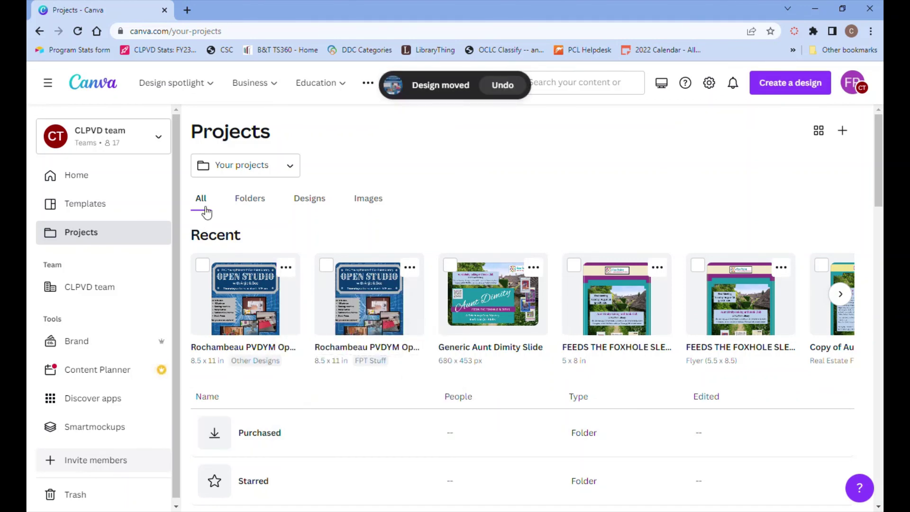
pyautogui.click(253, 206)
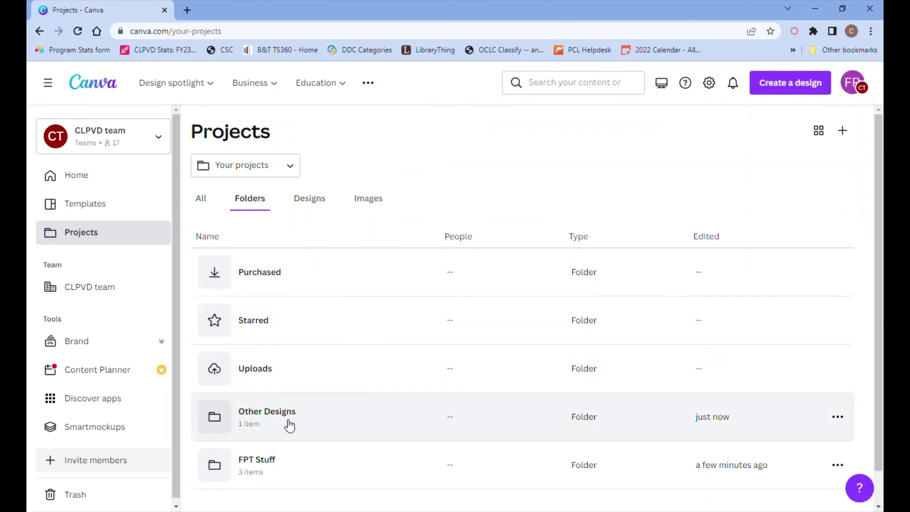
pyautogui.click(291, 426)
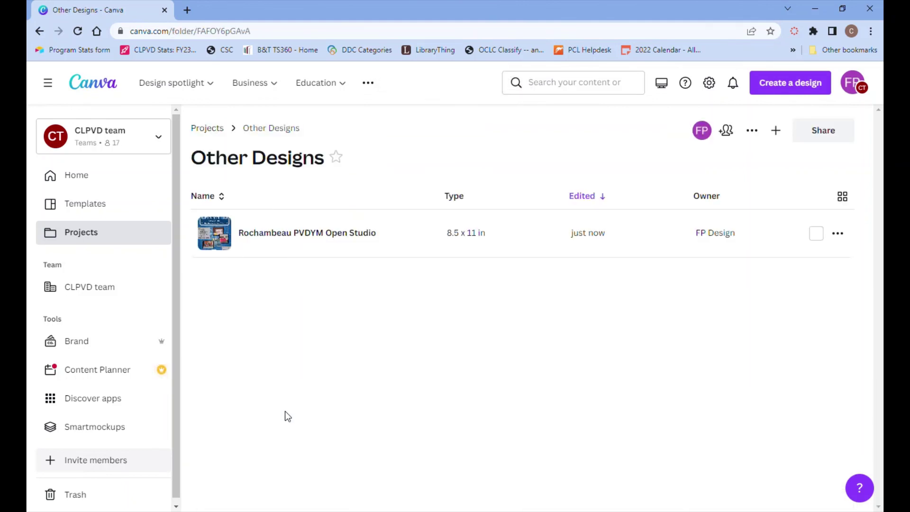